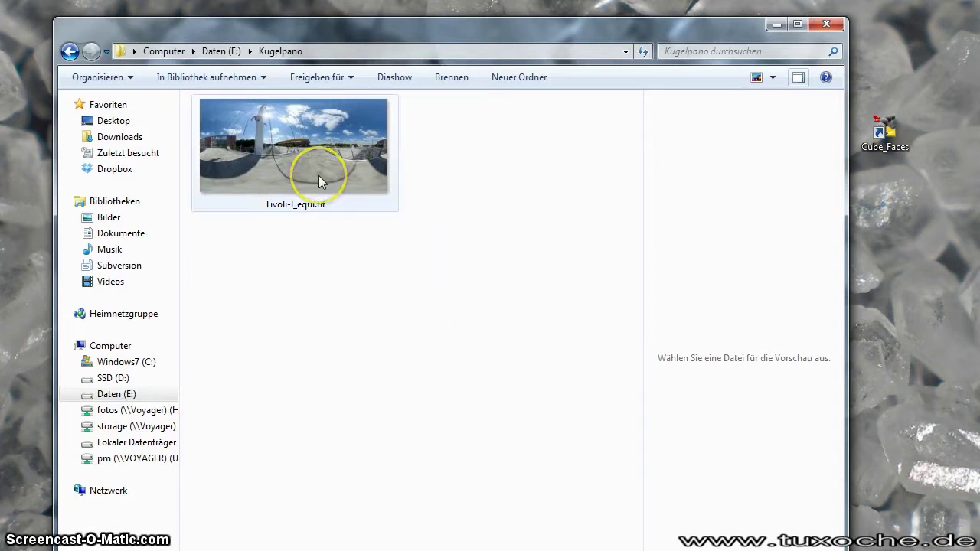
- Show Tivoli-I_equi.tif as an extra large icon in the Kugelpano folder on Daten (E:)
mouse_move(318, 175)
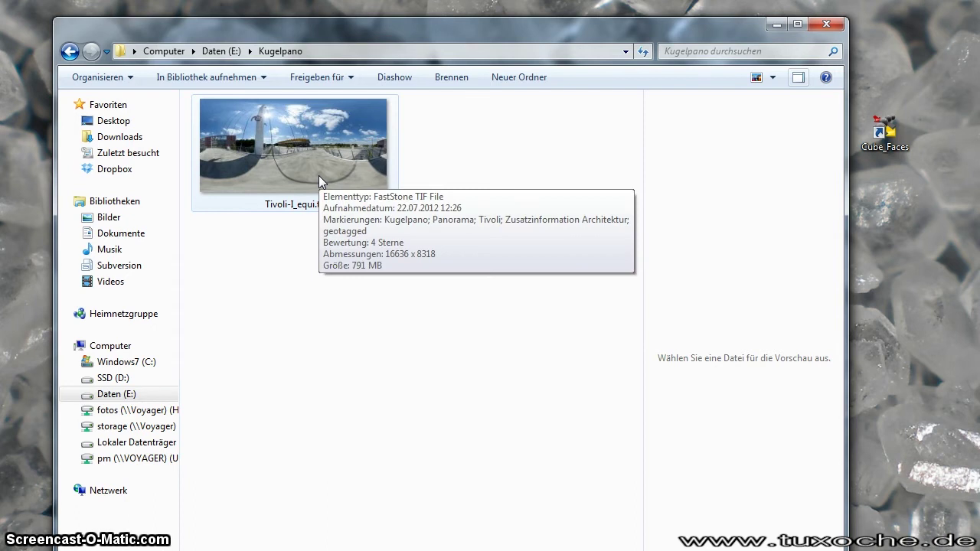
- Read the panorama's size in Details view, switch to medium icons, and drag it onto Cube_Faces
click(772, 77)
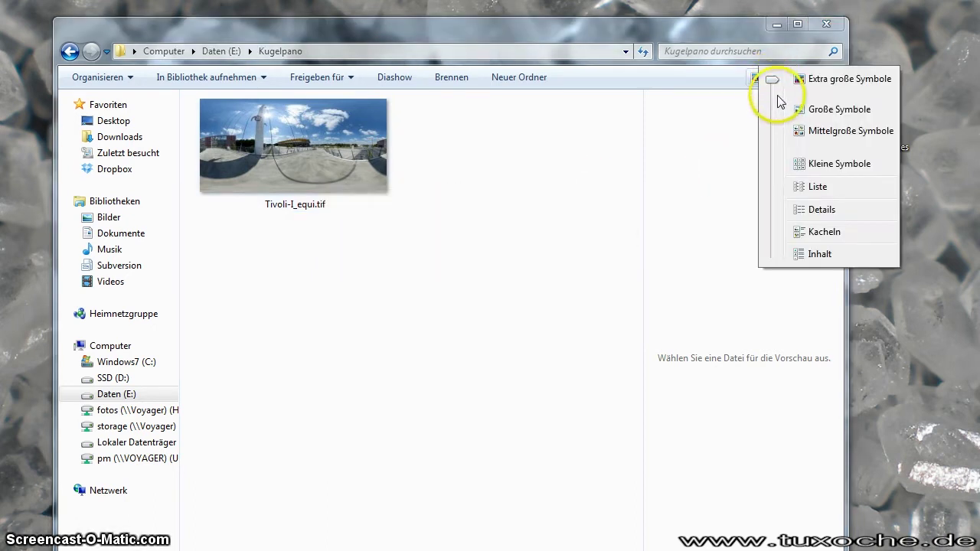
click(781, 209)
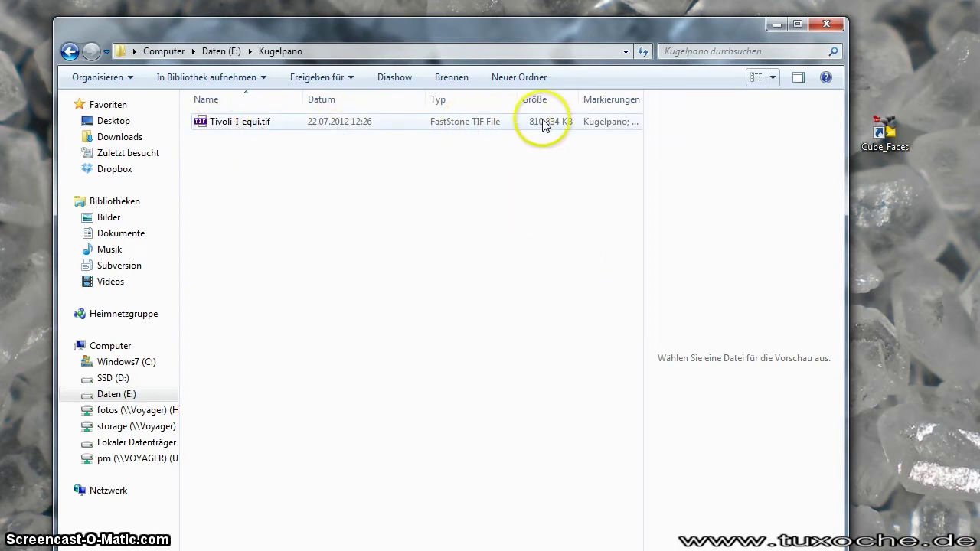
click(773, 79)
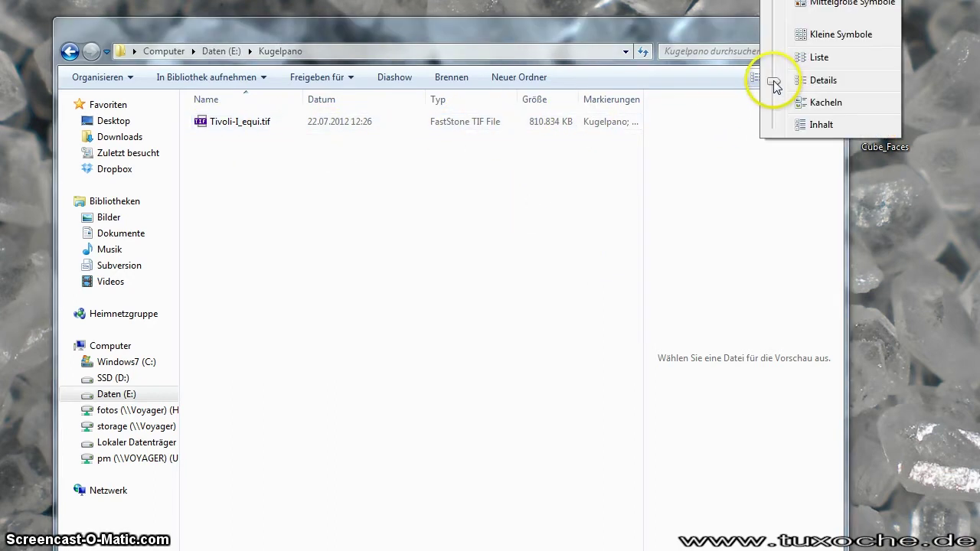
click(843, 4)
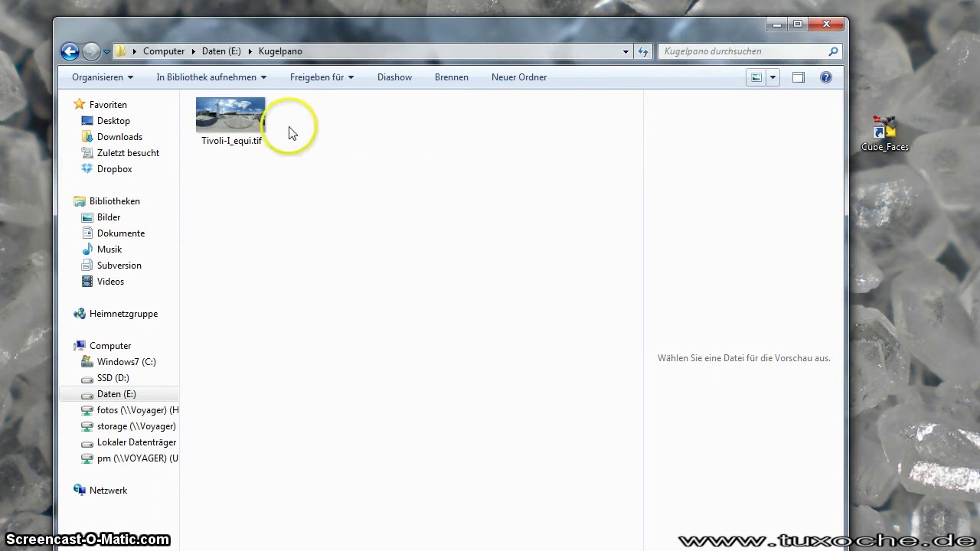
drag(251, 127, 890, 185)
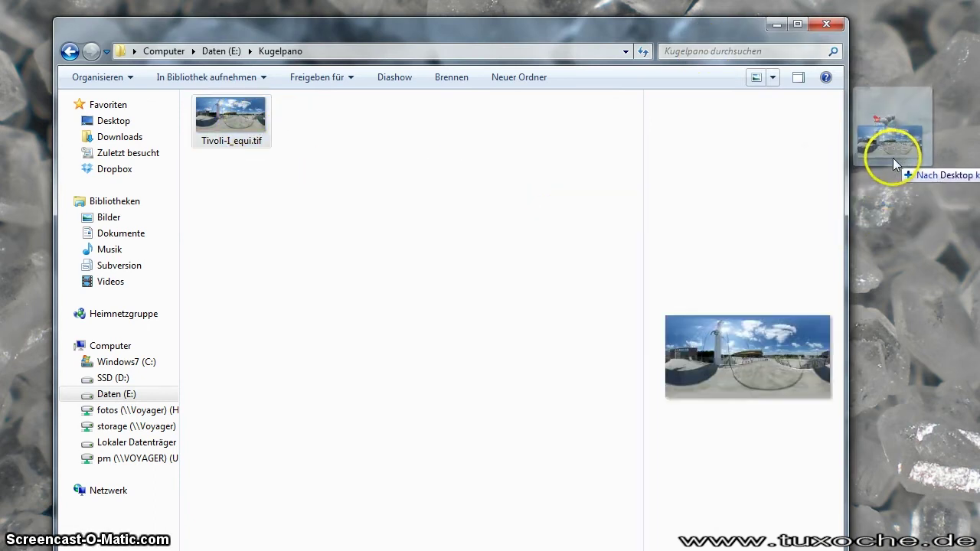
drag(890, 185, 892, 153)
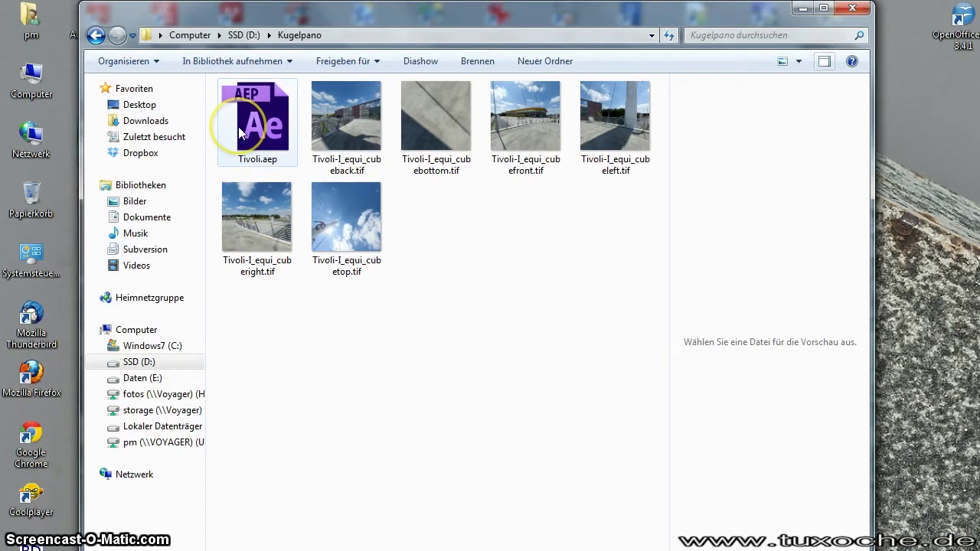
- Select Tivoli.aep in the Kugelpano folder to open it in After Effects CS6
mouse_move(238, 127)
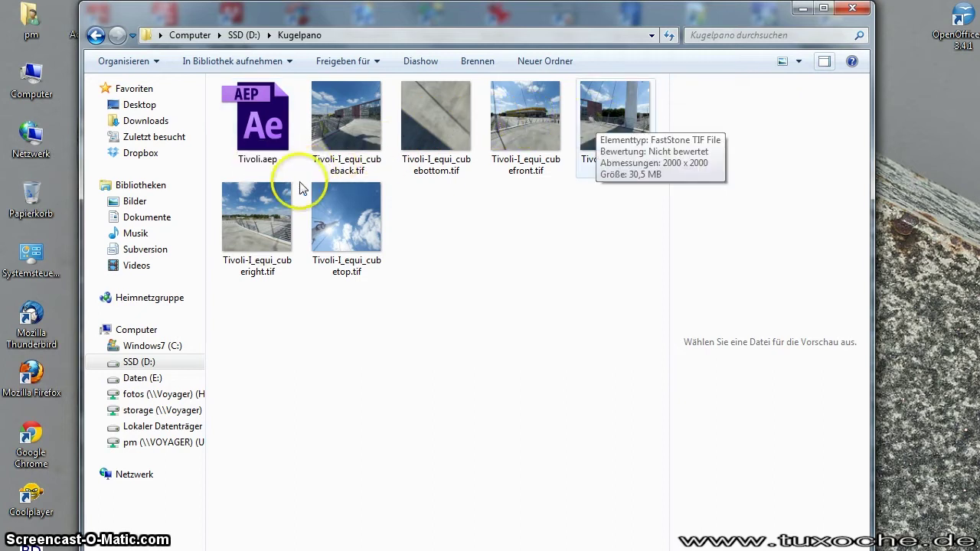
click(258, 122)
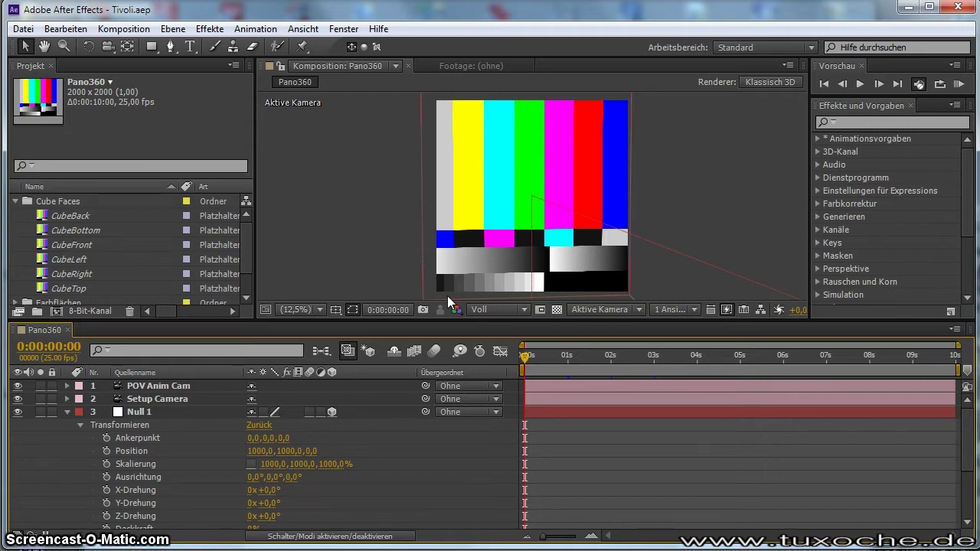
- Replace the CubeBack placeholder with the cubeback TIF, listing files by name
click(68, 412)
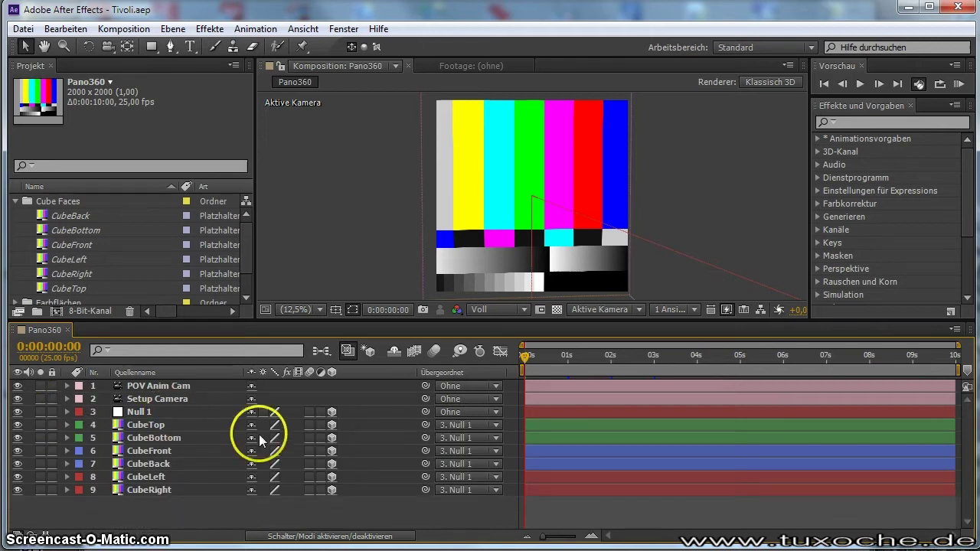
click(71, 217)
double_click(71, 216)
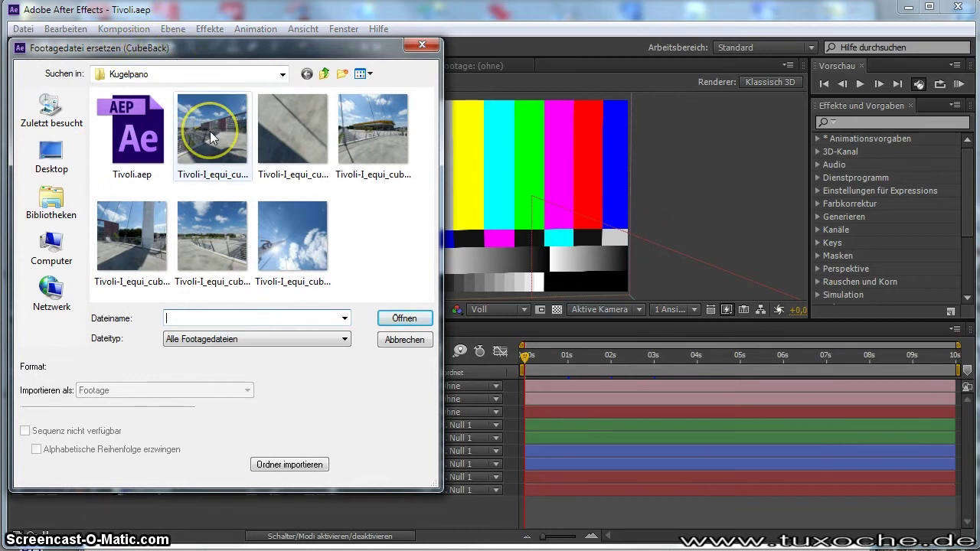
click(364, 74)
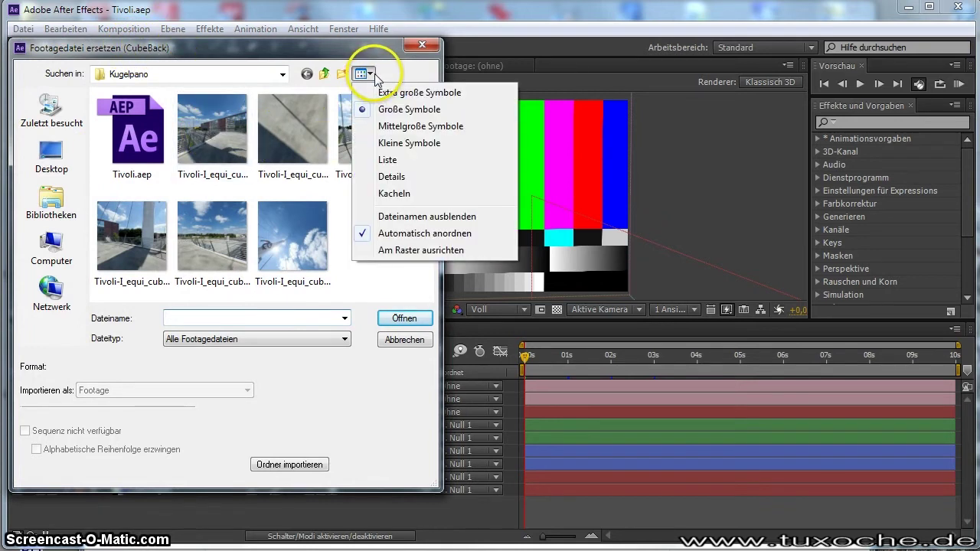
click(388, 159)
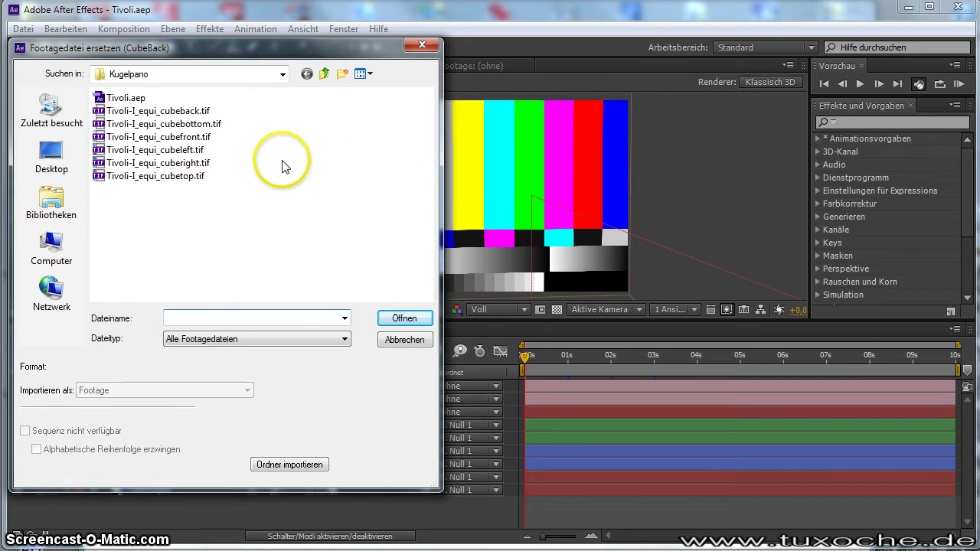
double_click(178, 112)
- Replace CubeBottom, CubeFront and CubeLeft with their matching Tivoli-I_equi cube TIFs
click(81, 231)
key(ctrl+h)
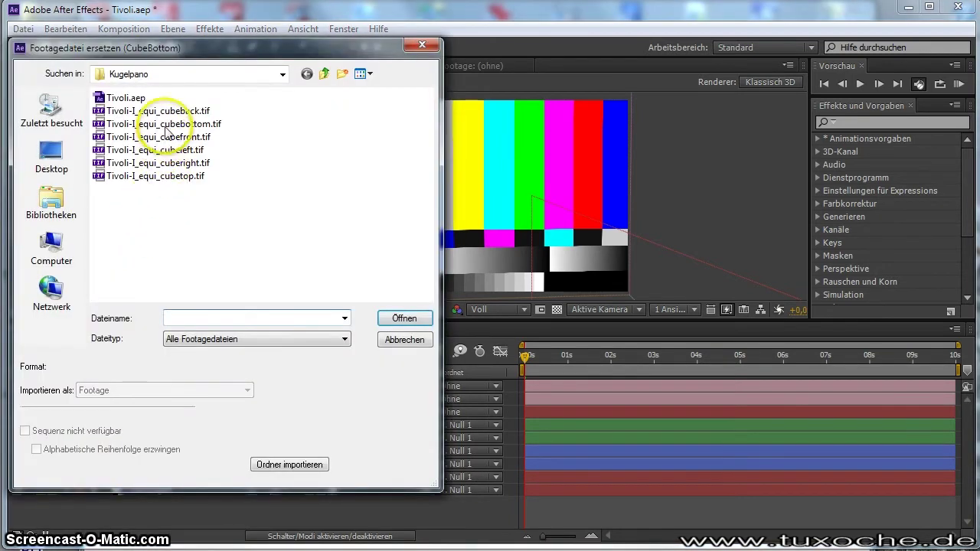
double_click(164, 123)
click(103, 243)
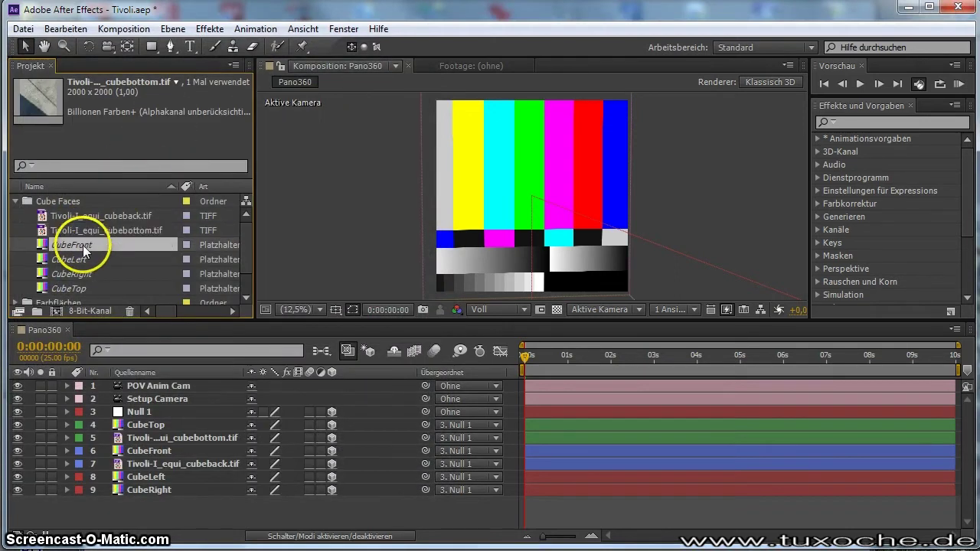
key(ctrl+h)
double_click(157, 139)
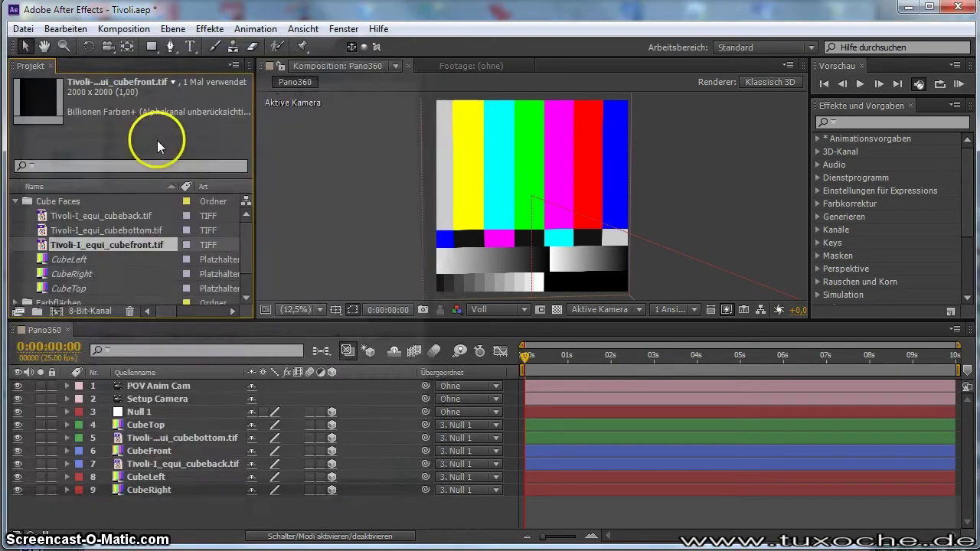
click(96, 259)
key(ctrl+h)
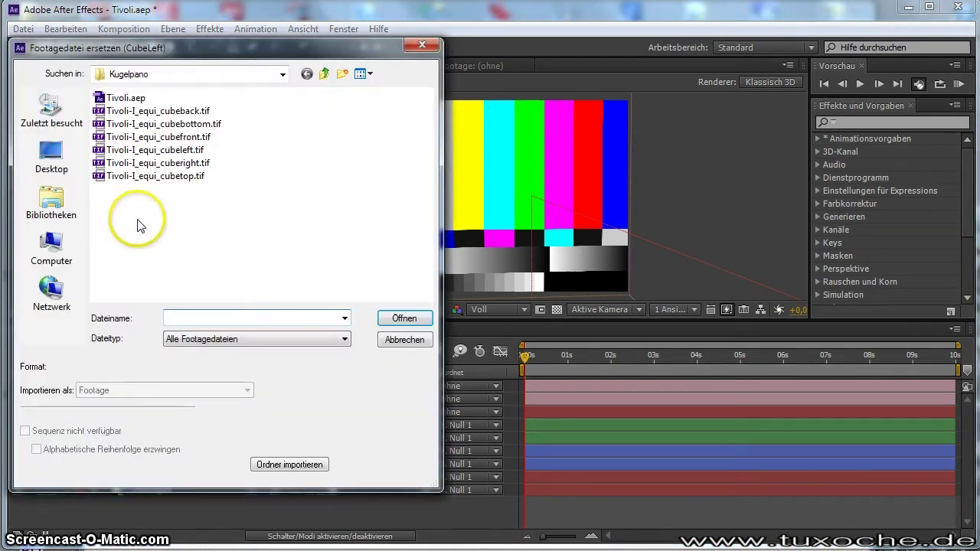
double_click(150, 150)
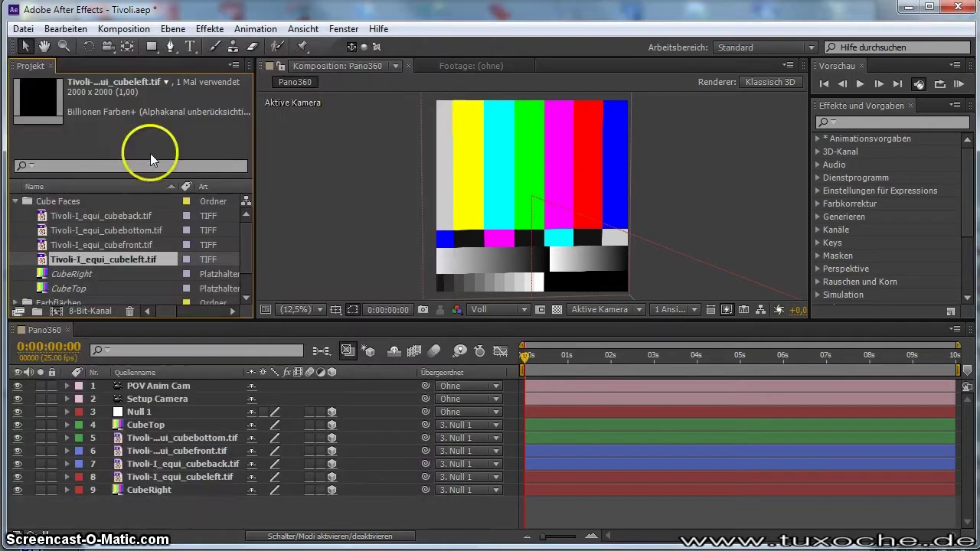
- Replace CubeRight and CubeTop with the cuberight and cubetop TIFs
click(79, 272)
key(ctrl+h)
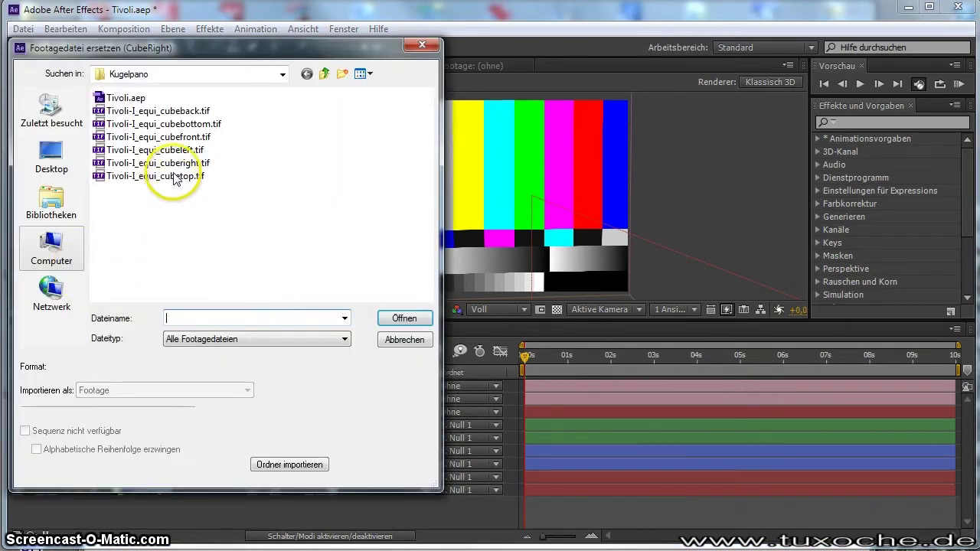
click(174, 167)
double_click(175, 167)
click(49, 286)
key(ctrl+h)
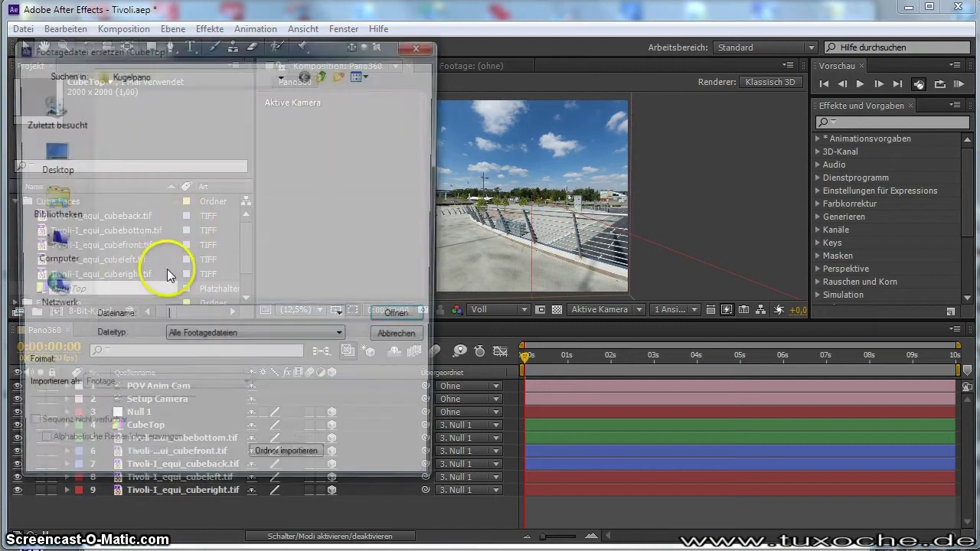
double_click(175, 171)
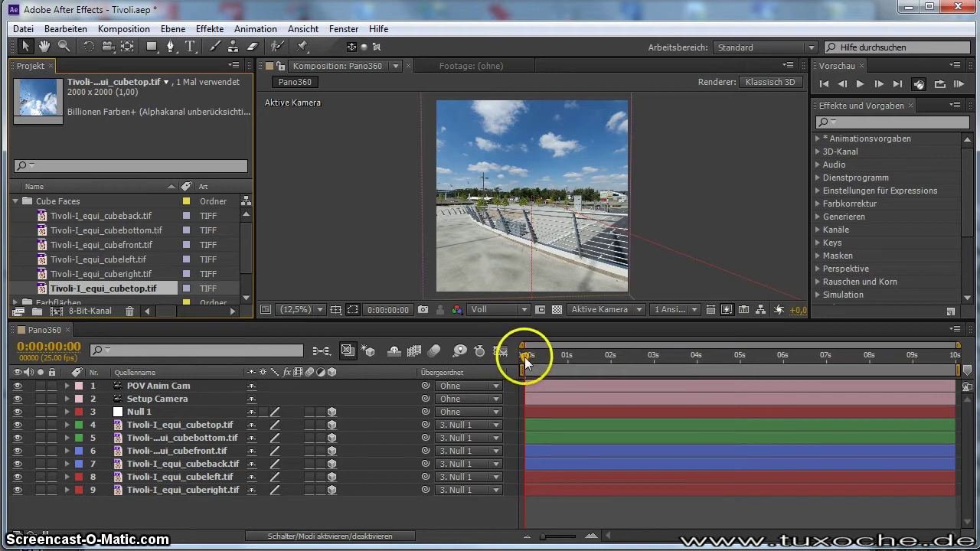
mouse_move(523, 363)
mouse_down()
mouse_move(545, 353)
mouse_move(652, 355)
mouse_up()
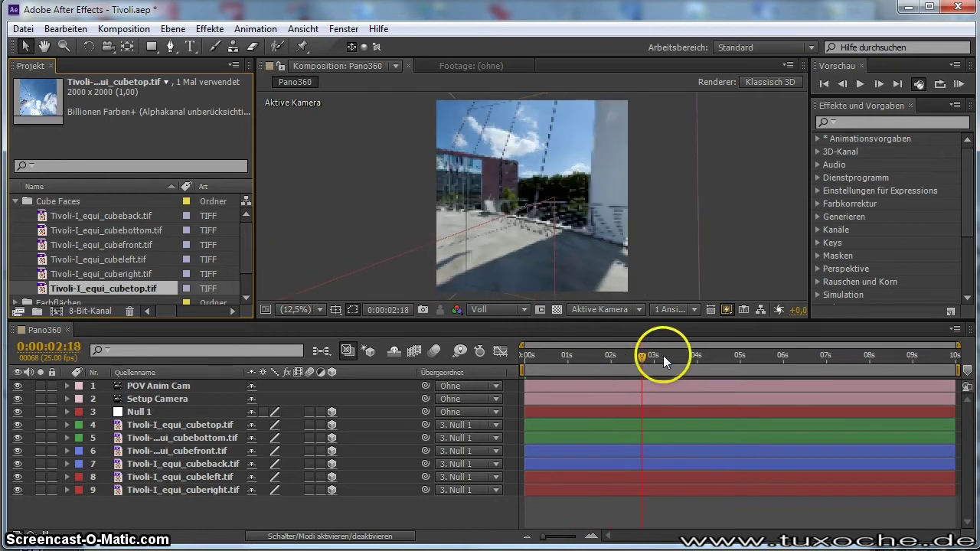
drag(652, 354, 753, 369)
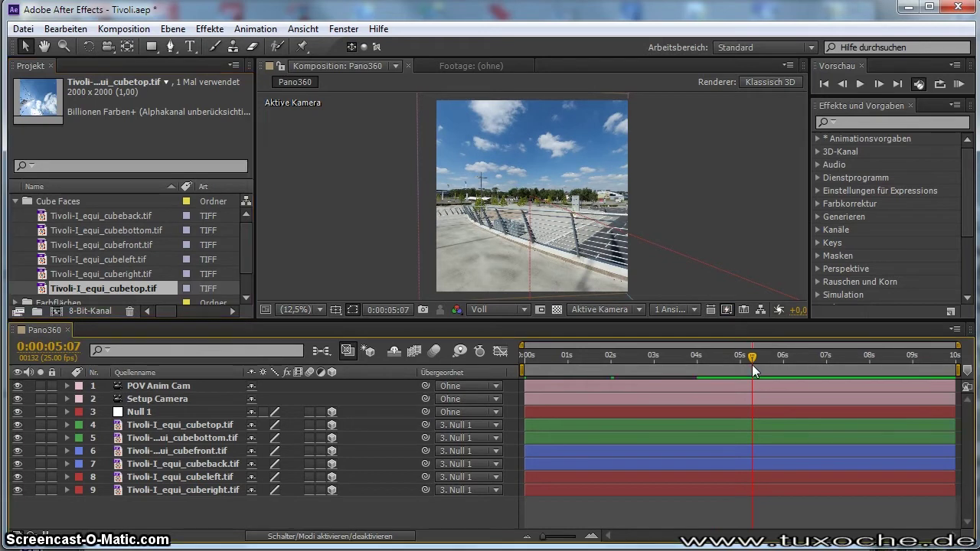
key(Home)
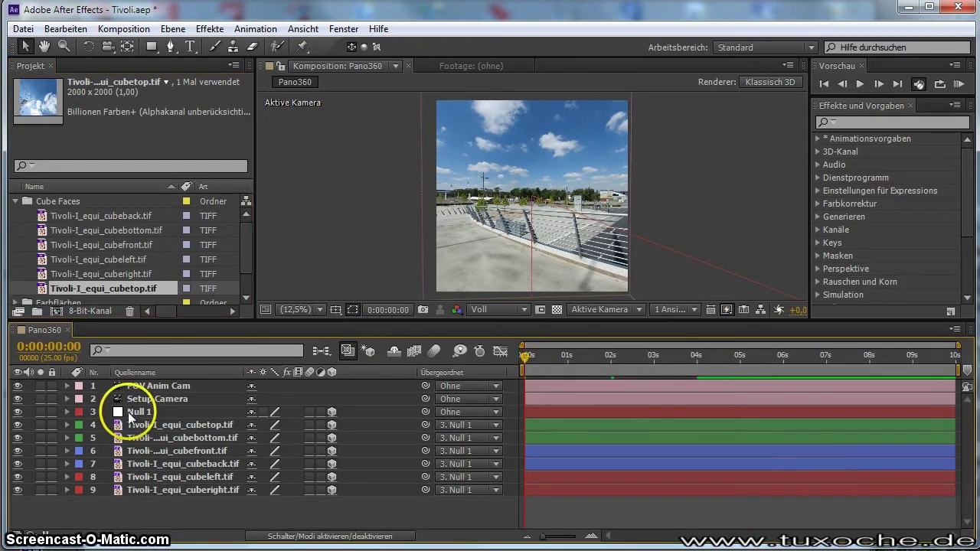
click(68, 386)
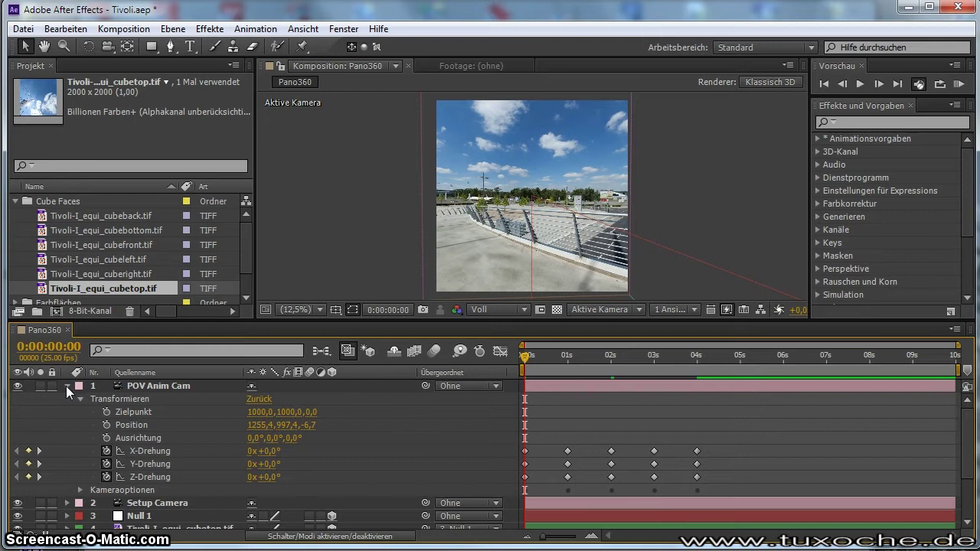
- Shift the 3s and 4s POV Anim Cam rotation keyframes later and select the 2-second keys
click(40, 457)
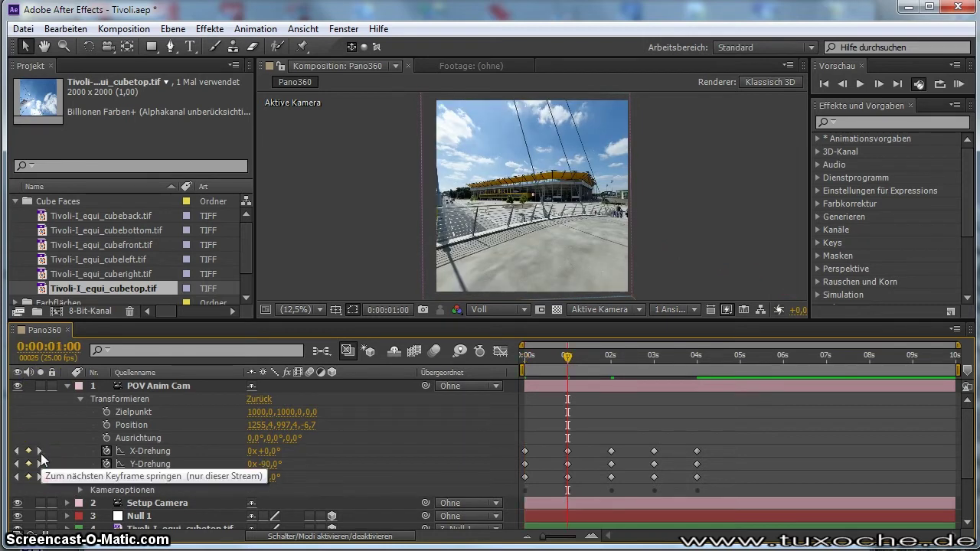
click(40, 457)
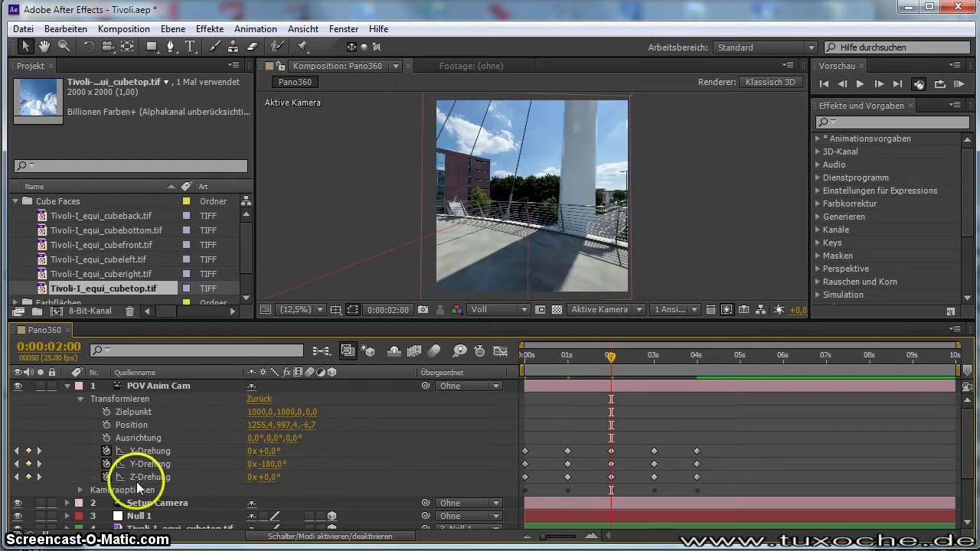
drag(644, 430, 728, 502)
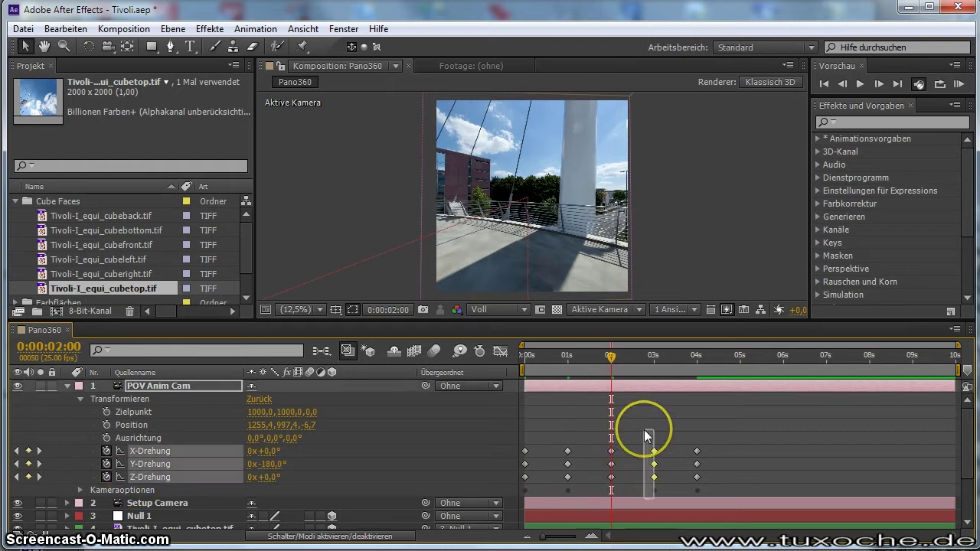
key(alt+shift+Right)
key(alt+shift+Right)
key(alt+shift+Right)
key(alt+shift+Right)
key(alt+shift+Right)
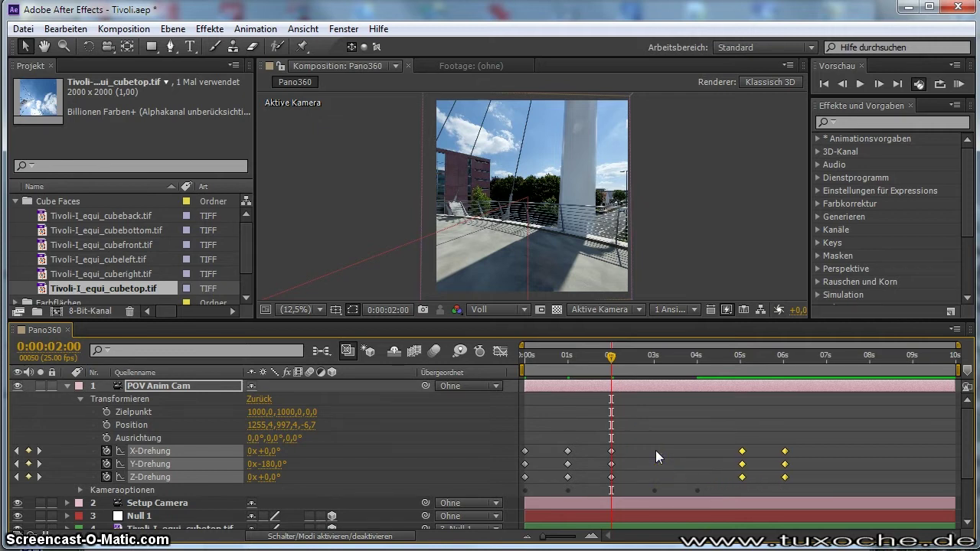
key(alt+shift+Right)
key(alt+shift+Right)
key(alt+shift+Right)
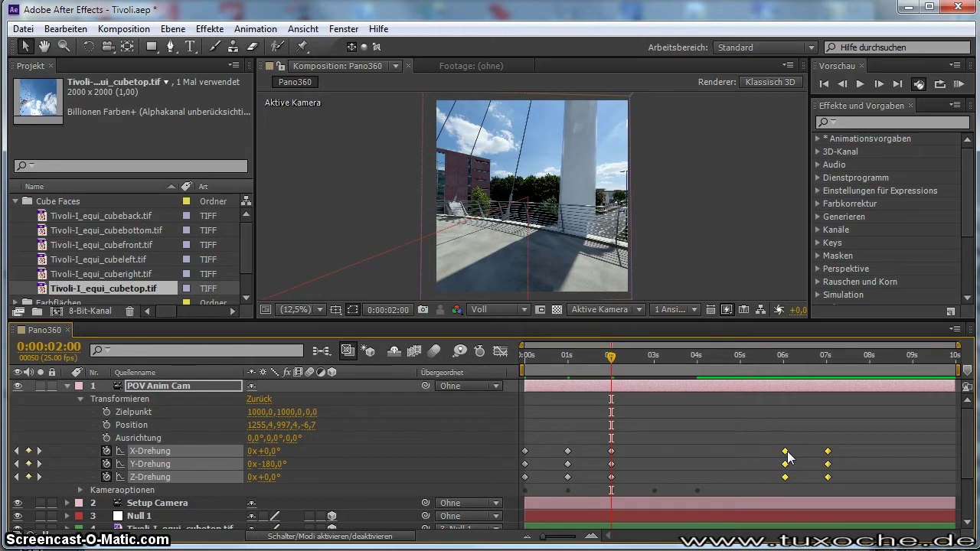
drag(722, 453, 688, 460)
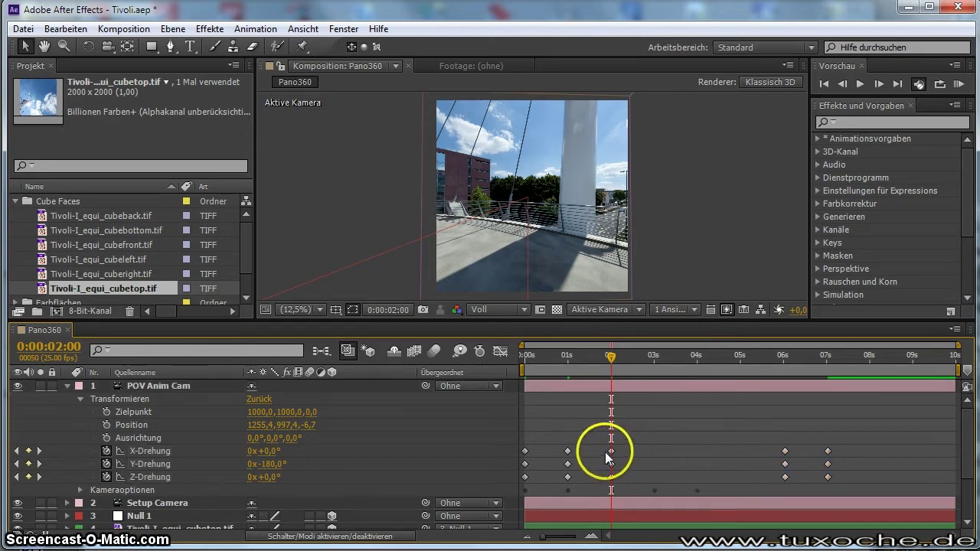
mouse_move(627, 485)
mouse_down()
mouse_move(604, 442)
mouse_move(627, 478)
mouse_up()
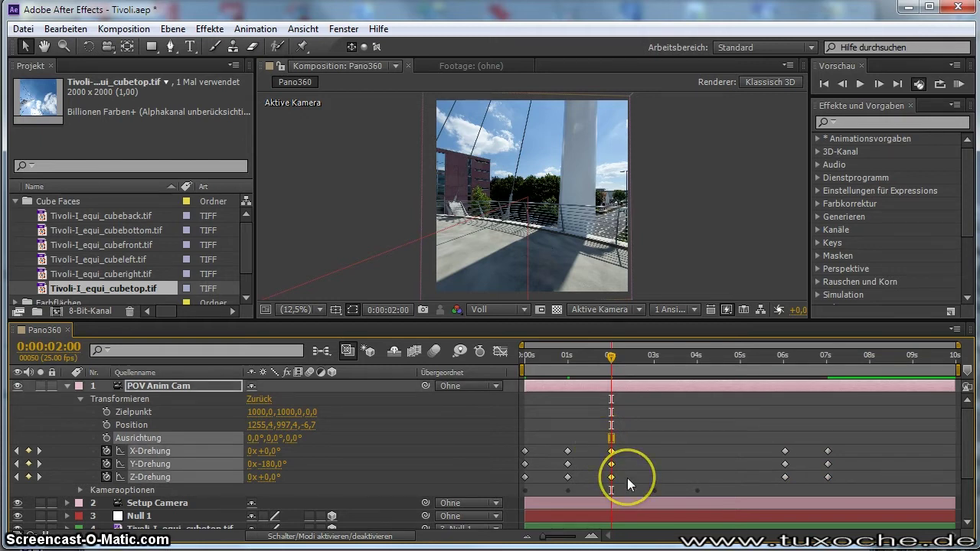
click(60, 346)
- Paste X/Y/Z-Drehung keyframes at 0:00:05:00 to hold the camera at -180° Y
text(0)
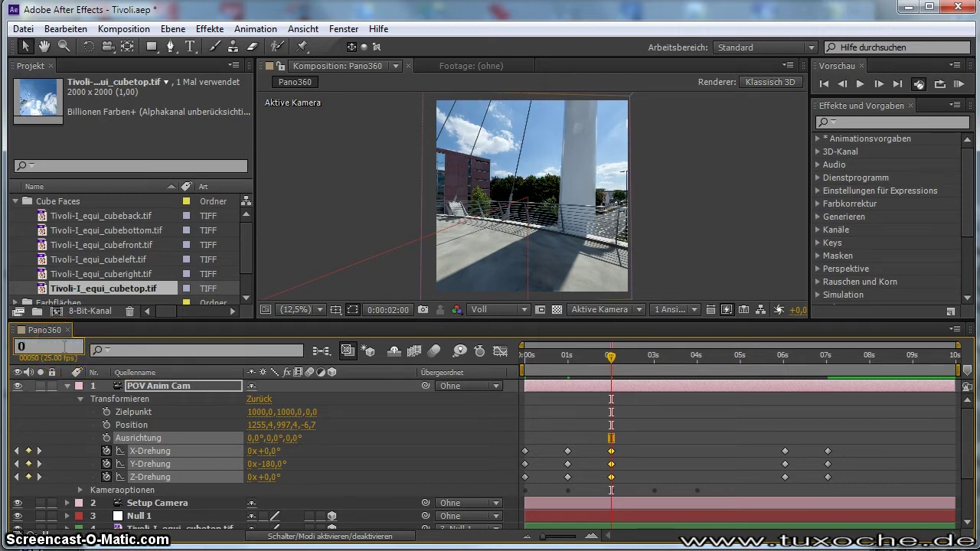
text(500)
key(Return)
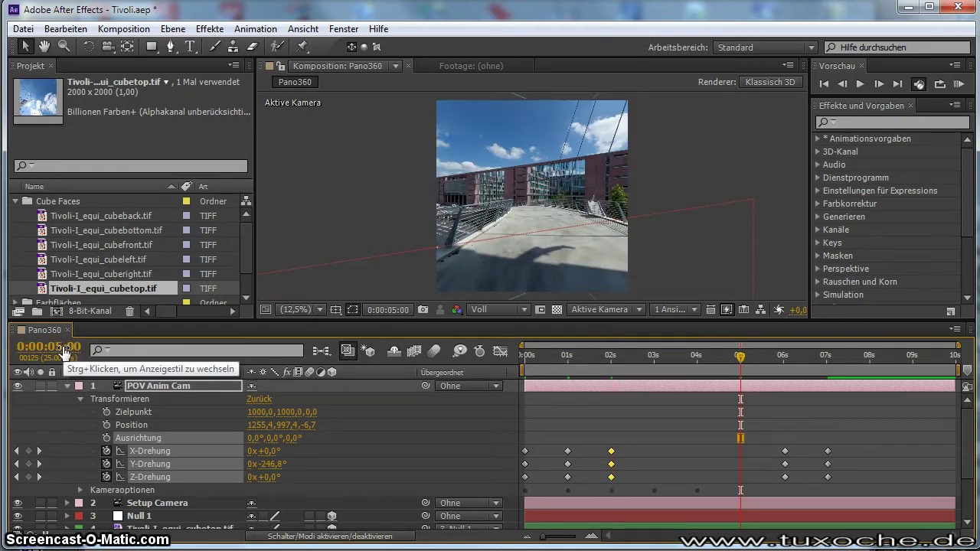
key(ctrl+v)
click(389, 396)
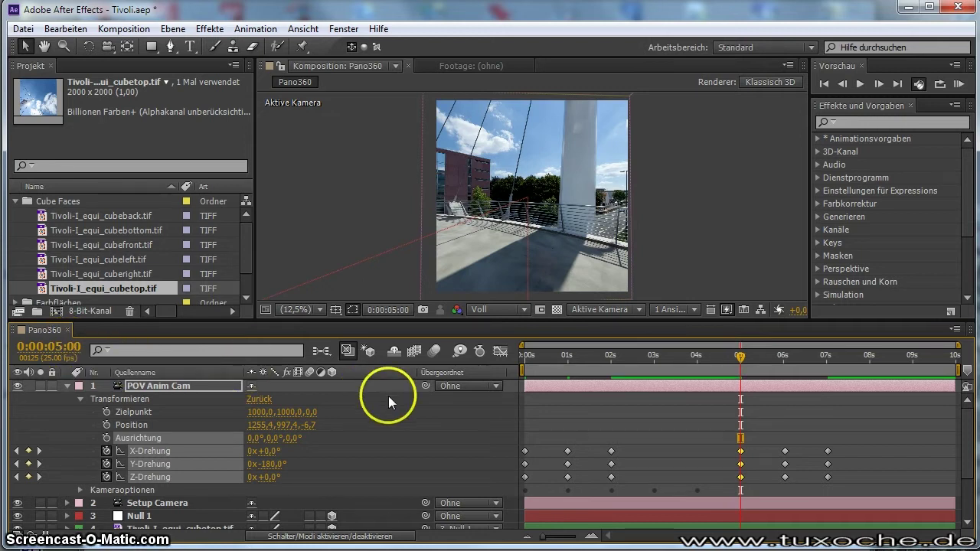
click(17, 451)
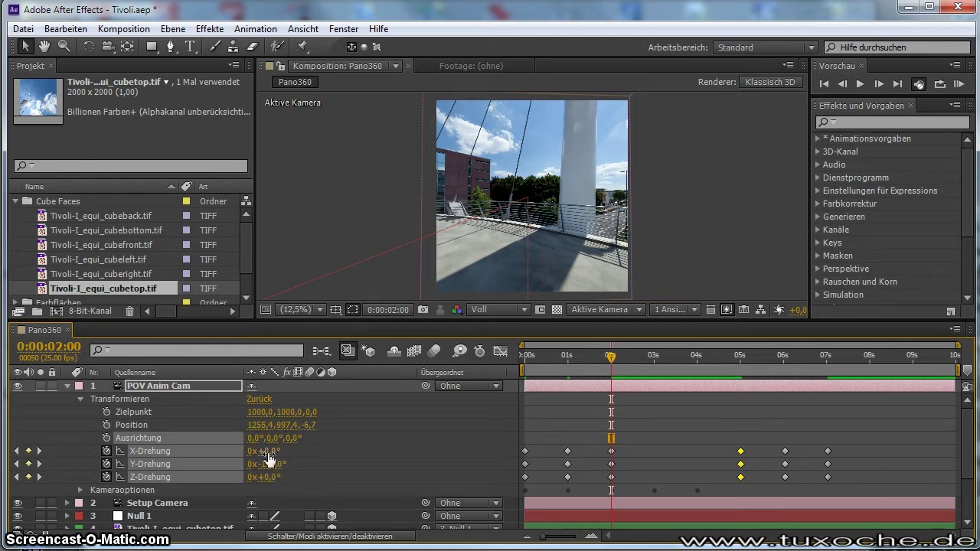
drag(268, 458, 268, 458)
- Tilt the camera up to -46° X-Drehung at the 3-second mark
click(49, 346)
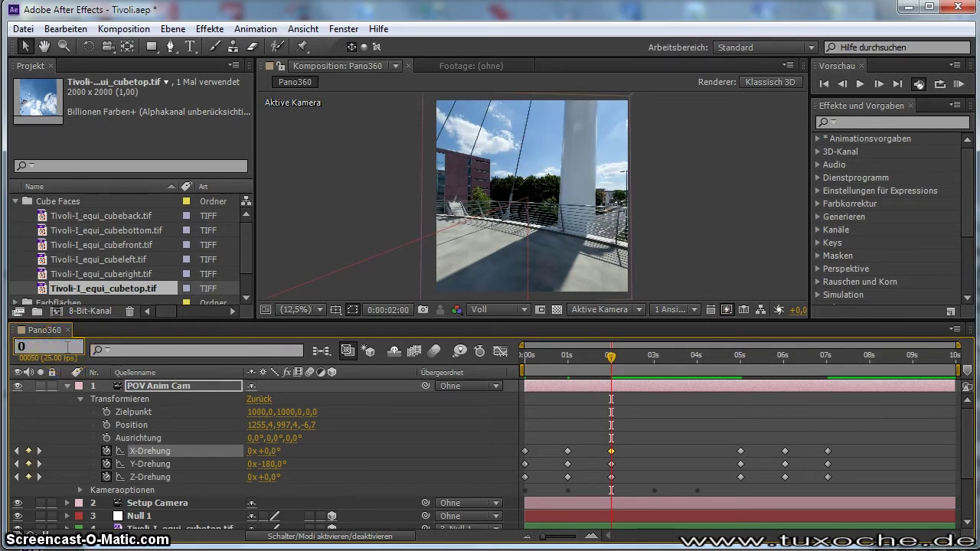
text(0300)
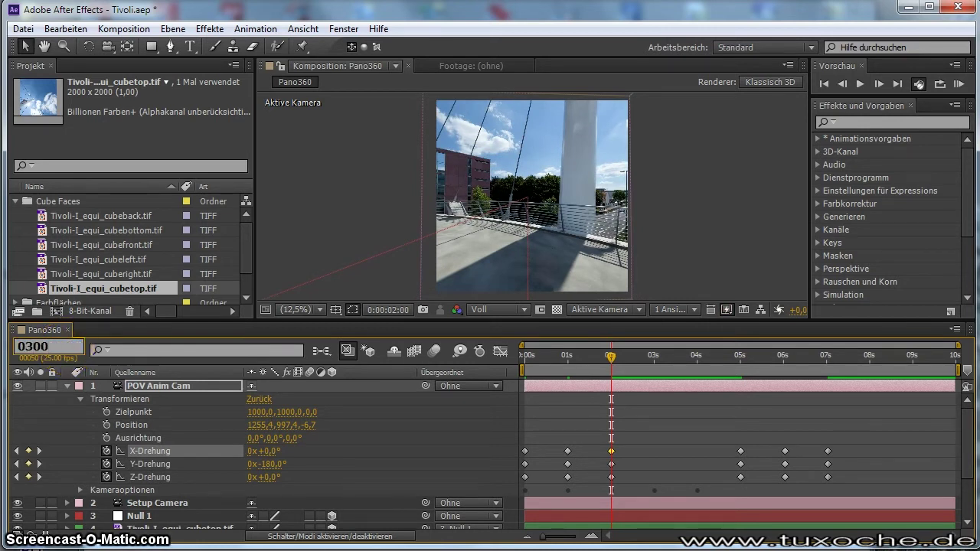
key(Return)
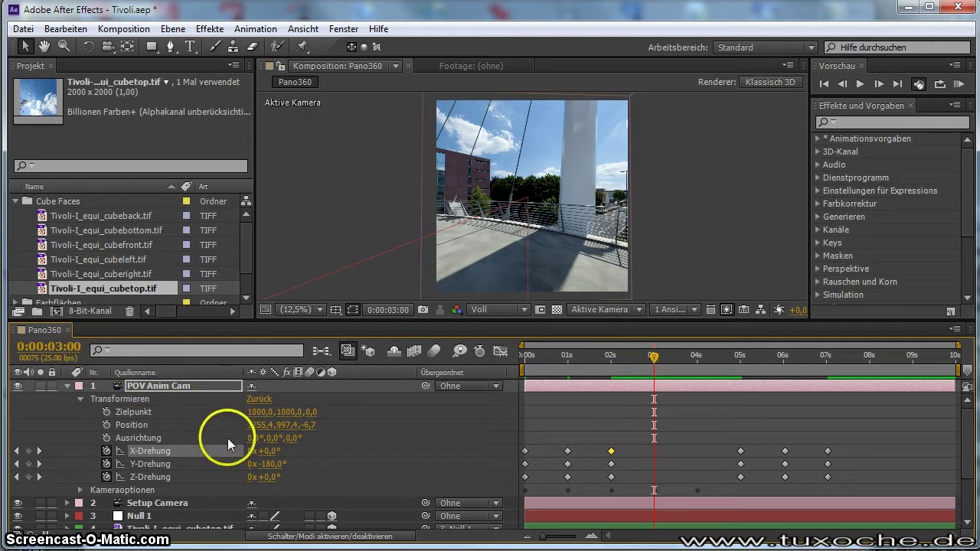
drag(266, 456, 266, 457)
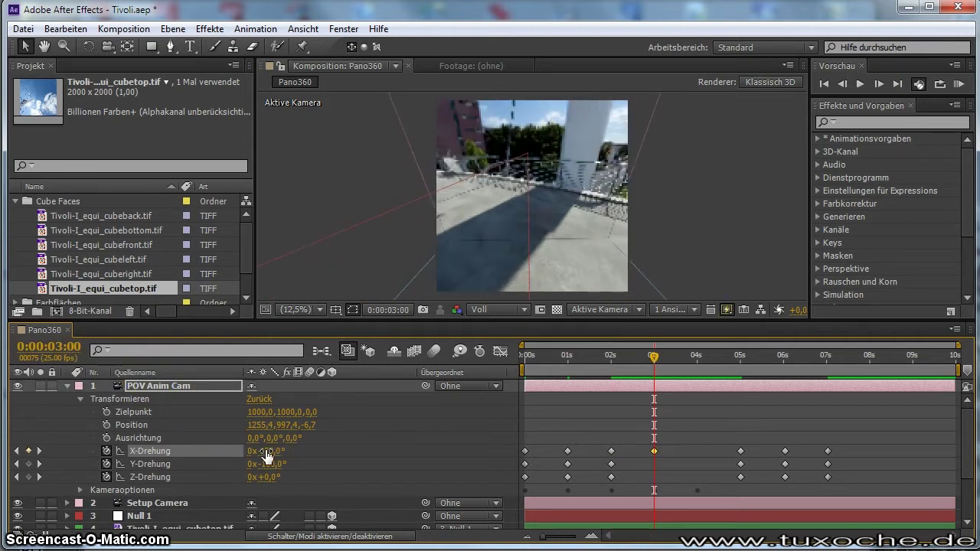
drag(266, 457, 291, 459)
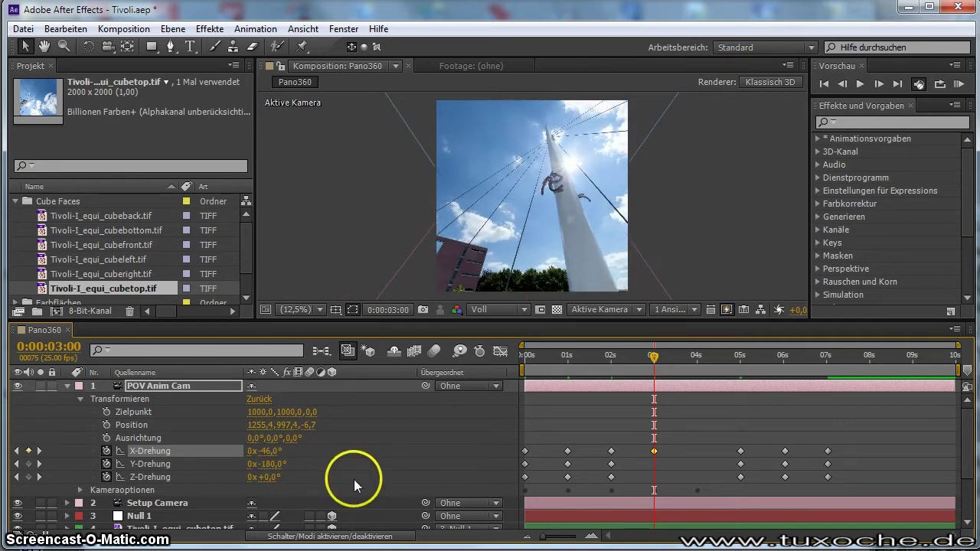
drag(653, 357, 519, 368)
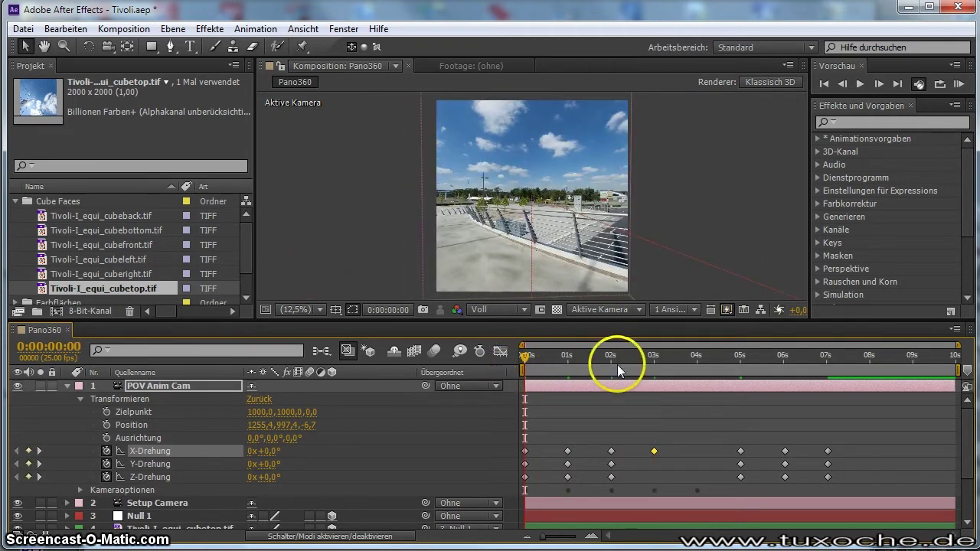
- RAM-preview the camera pan, then step through rotation keyframes to 0:00:06:01
click(960, 86)
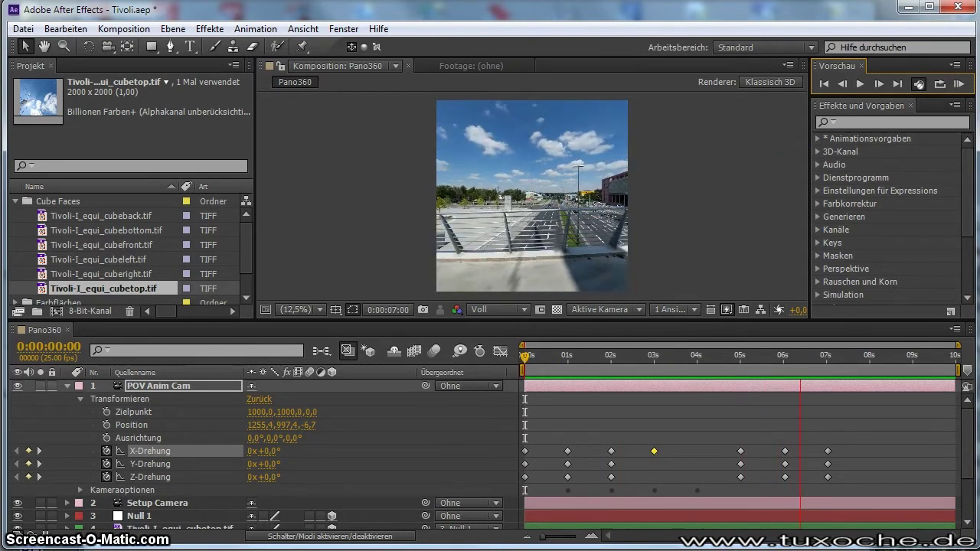
click(958, 85)
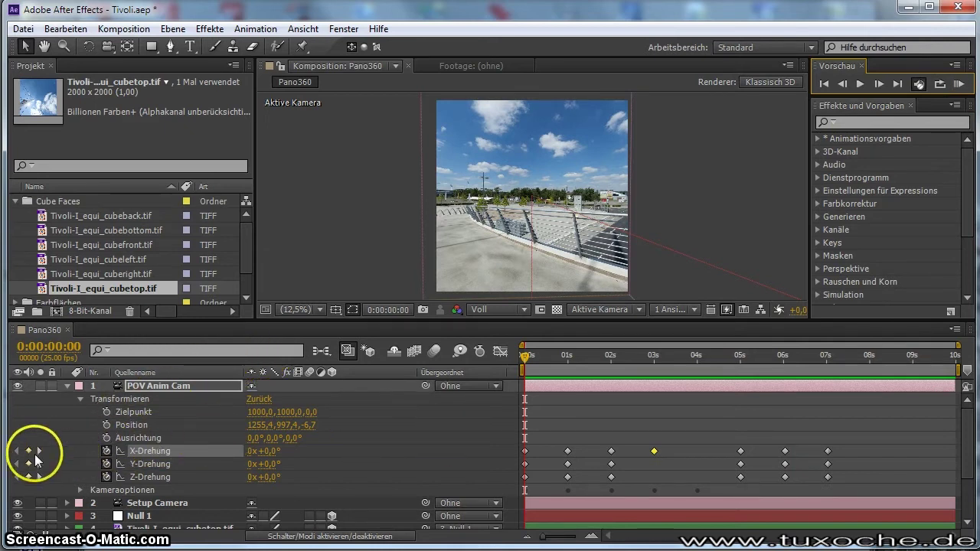
click(38, 450)
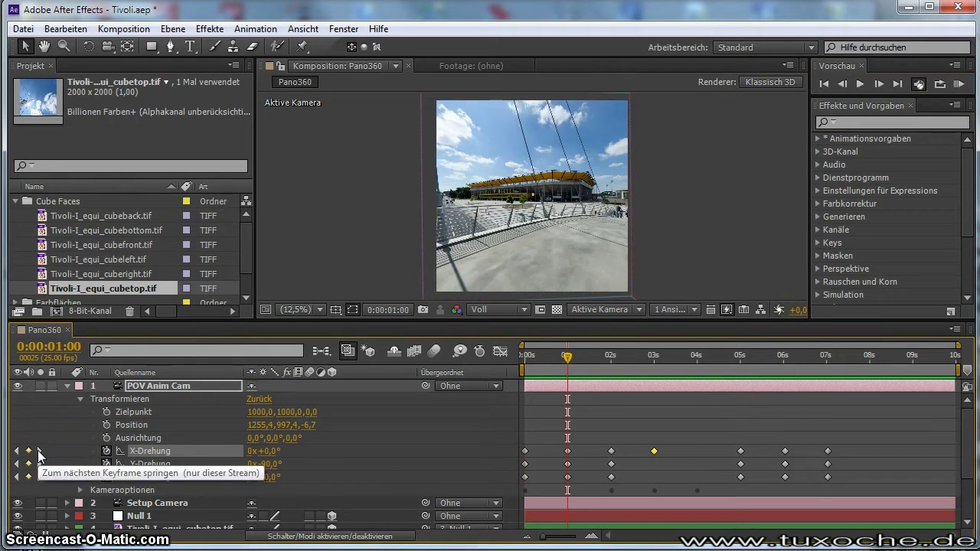
click(37, 450)
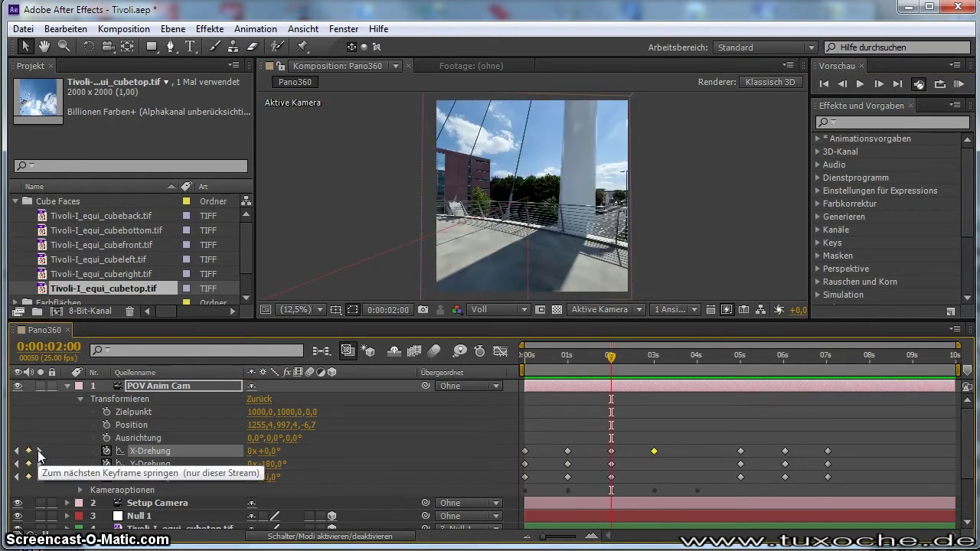
click(37, 450)
click(37, 451)
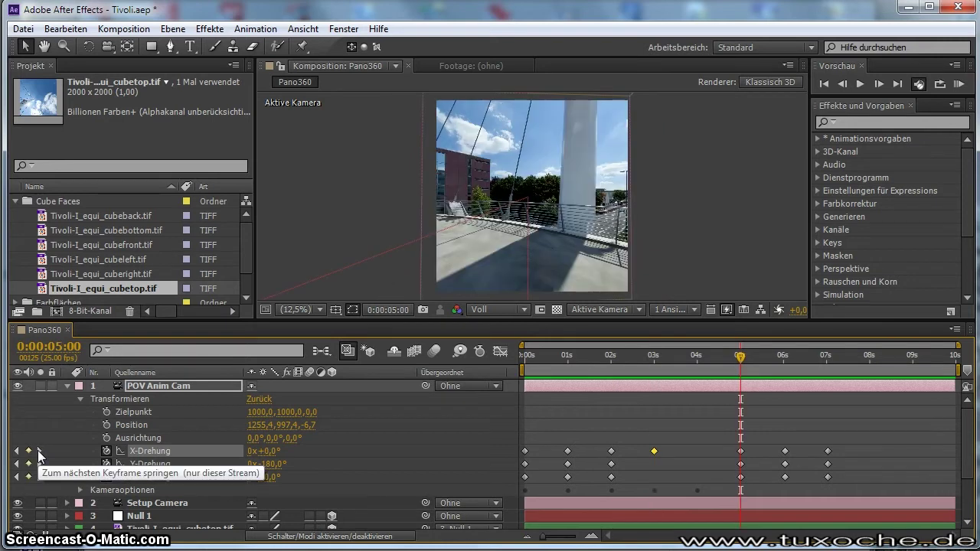
click(39, 452)
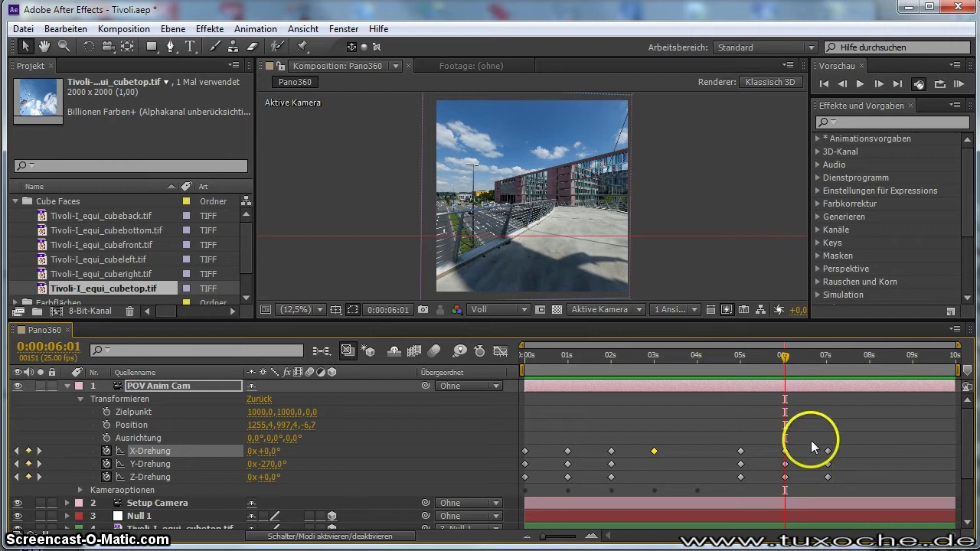
drag(814, 433, 837, 484)
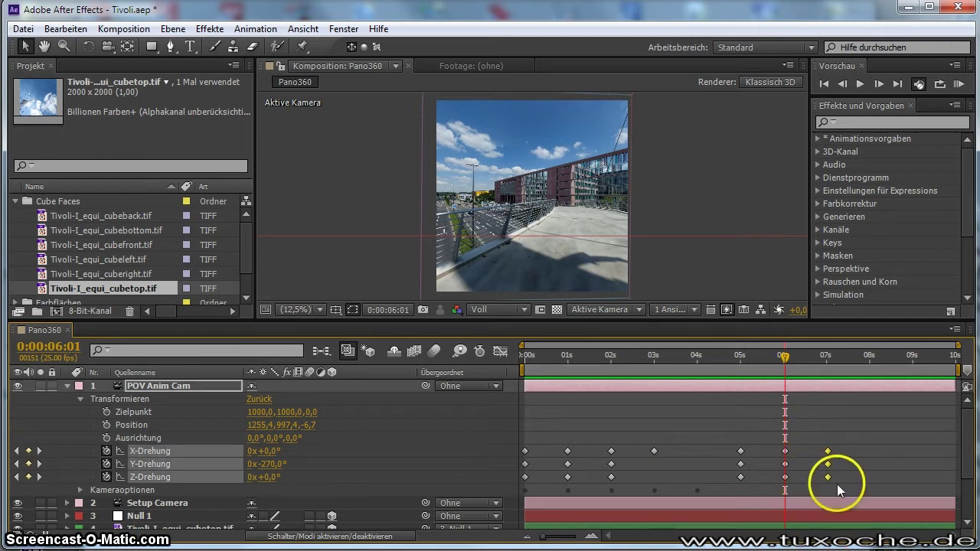
- Move the final 7-second rotation keyframes out to about 9 seconds
key(alt+shift+Right)
key(alt+shift+Right)
key(alt+shift+Right)
key(alt+shift+Right)
key(alt+shift+Right)
key(alt+Left)
key(alt+Left)
key(alt+Left)
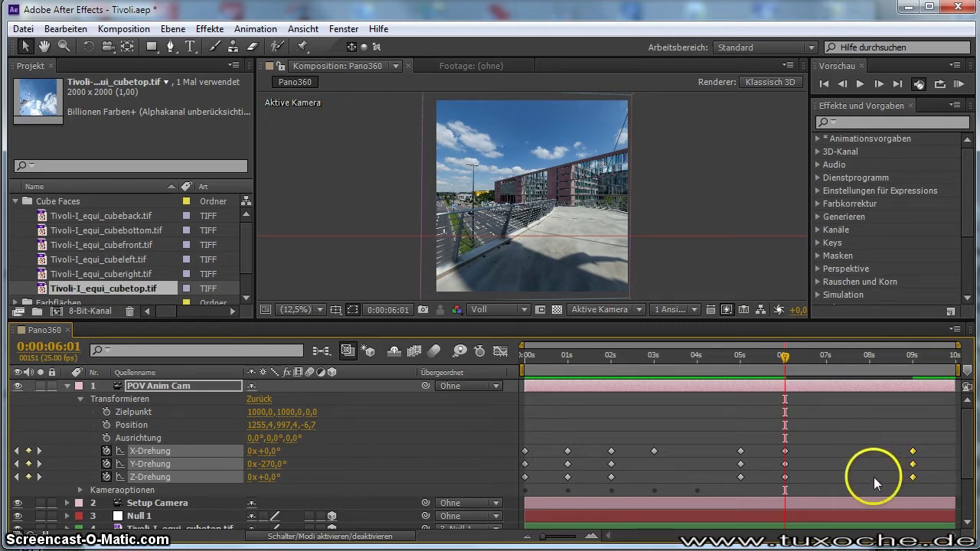
click(839, 475)
mouse_move(775, 445)
mouse_down()
mouse_move(779, 480)
mouse_move(777, 449)
mouse_up()
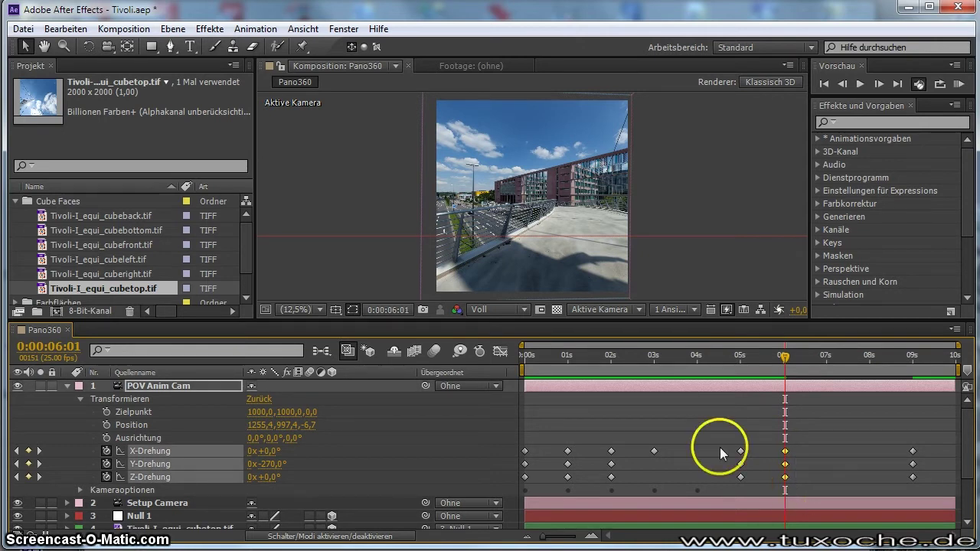
- Paste rotation keyframes at 8 seconds to hold the camera at -270° Y
click(60, 347)
text(0800)
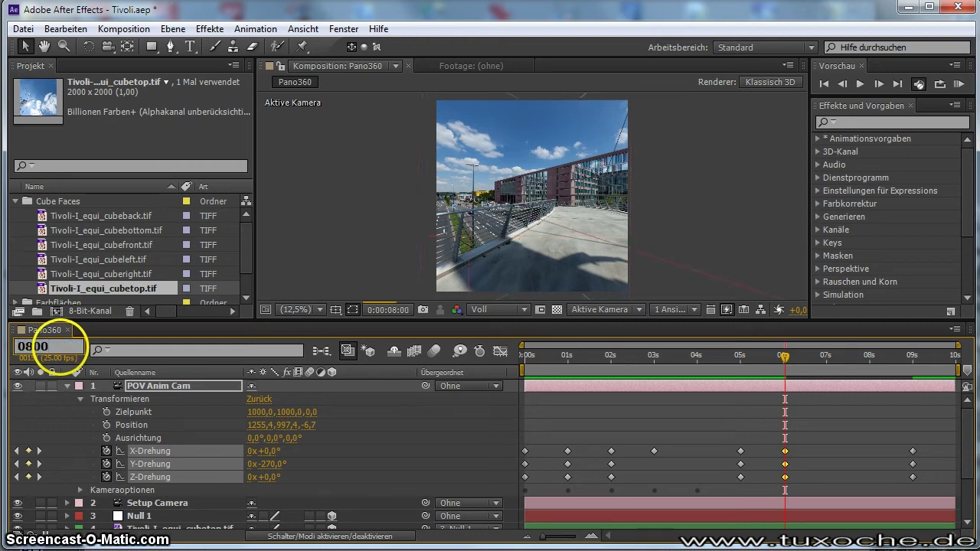
key(Return)
key(ctrl+v)
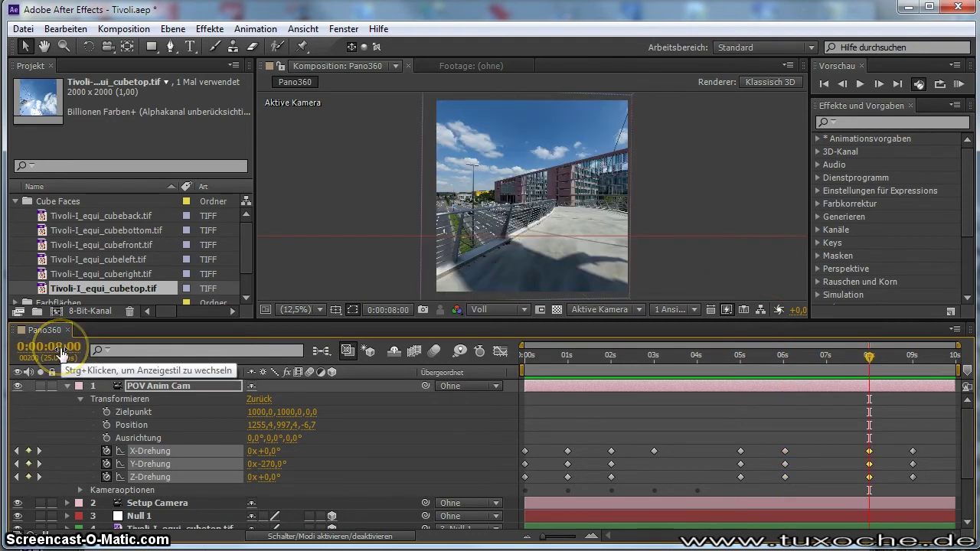
click(16, 451)
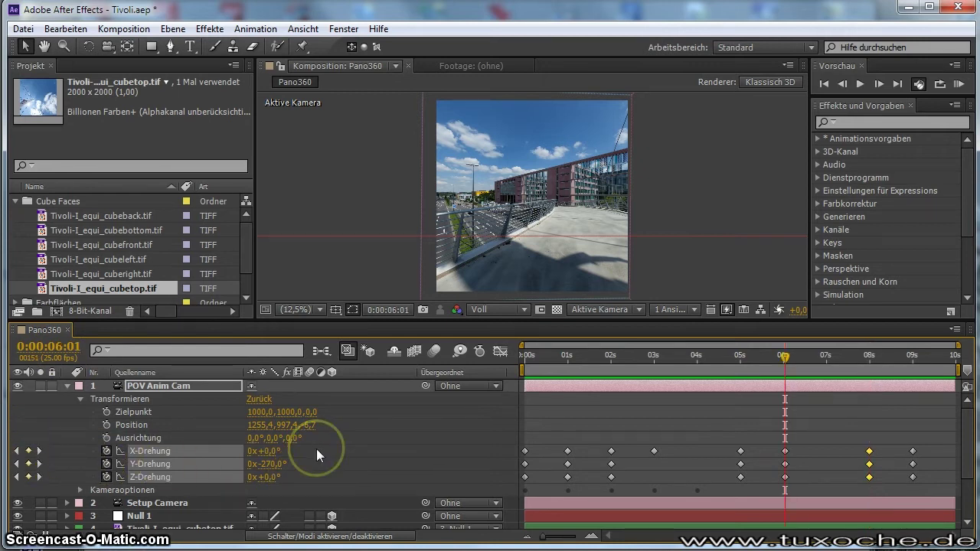
- Adjust the camera's X-Drehung tilt at the 7-second mark
click(68, 349)
text(0)
key(Return)
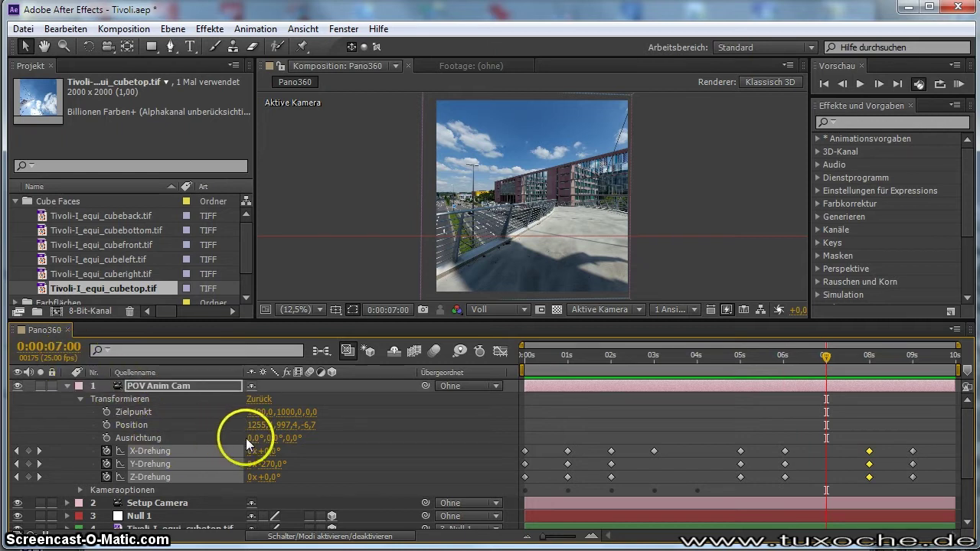
drag(263, 452, 267, 455)
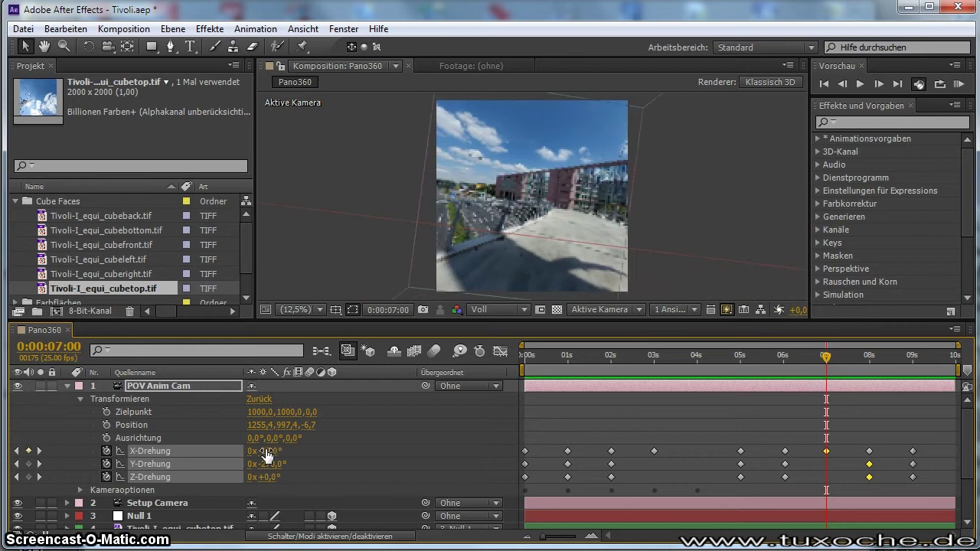
drag(268, 456, 273, 458)
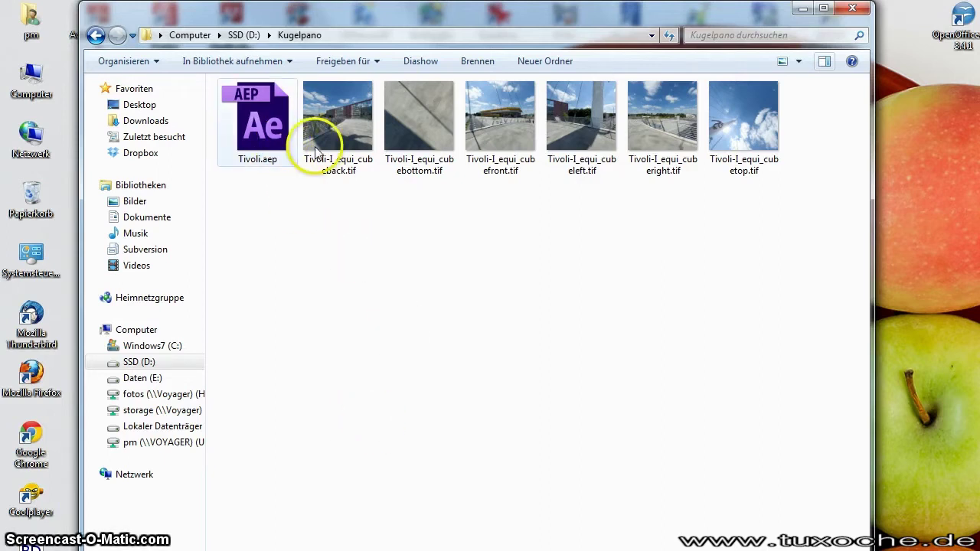
- Launch Tivoli.aep from the Kugelpano folder on SSD (D:) into After Effects CS6
click(274, 131)
double_click(274, 132)
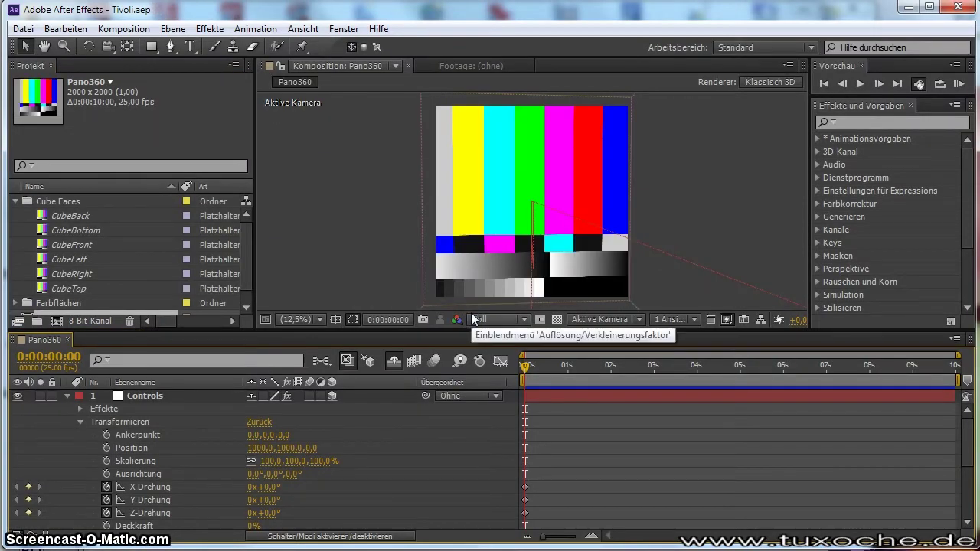
- Apply the HDTV 1080 29,97 preset to Pano360 in Kompositionseinstellungen, replacing 2000 x 2000
click(130, 29)
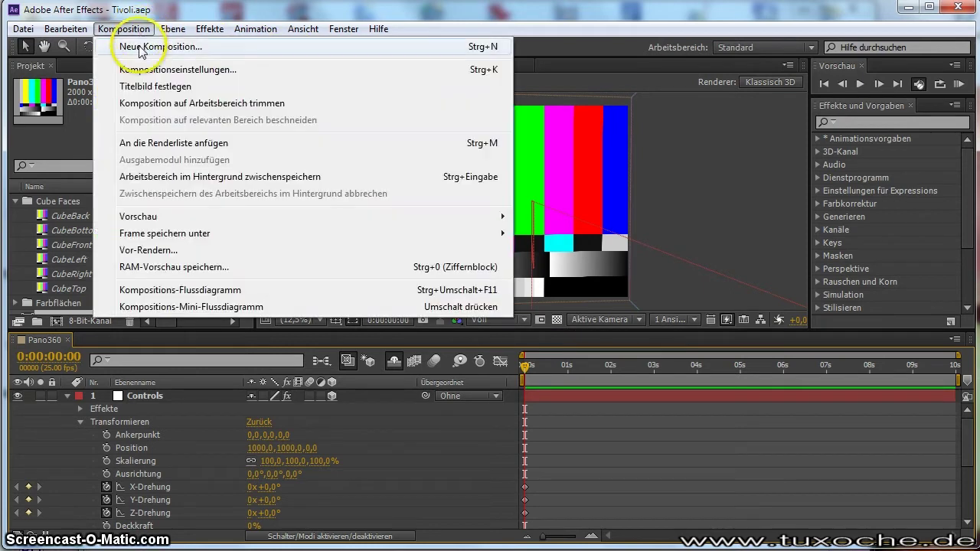
click(141, 70)
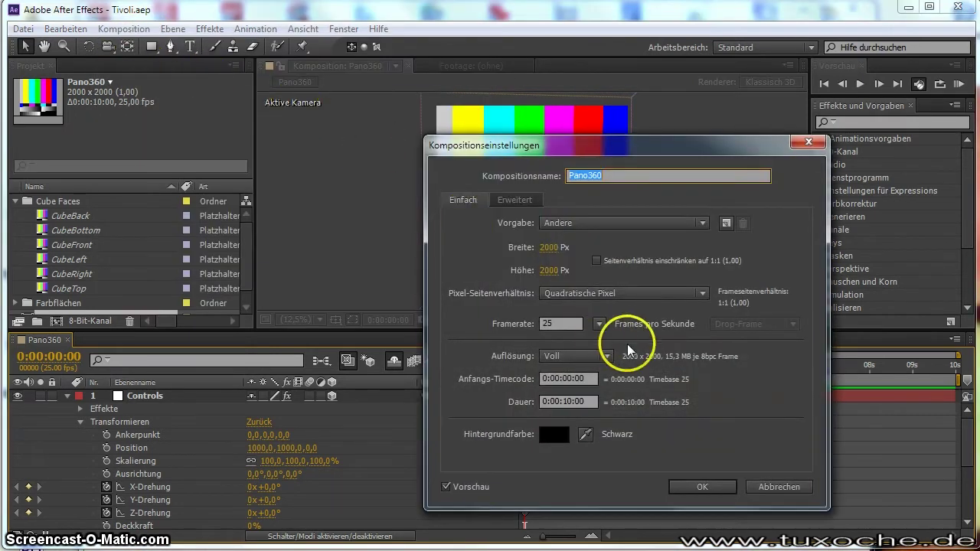
click(587, 220)
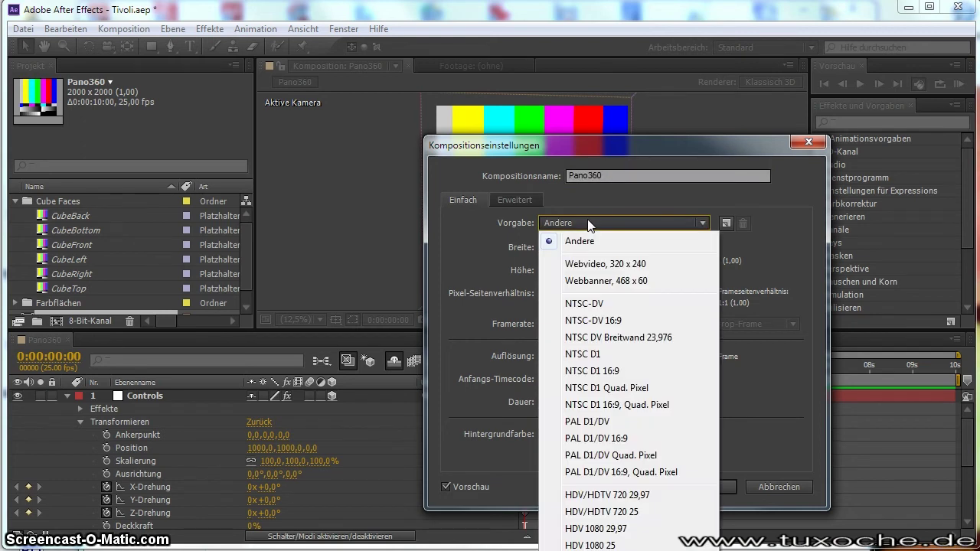
click(602, 514)
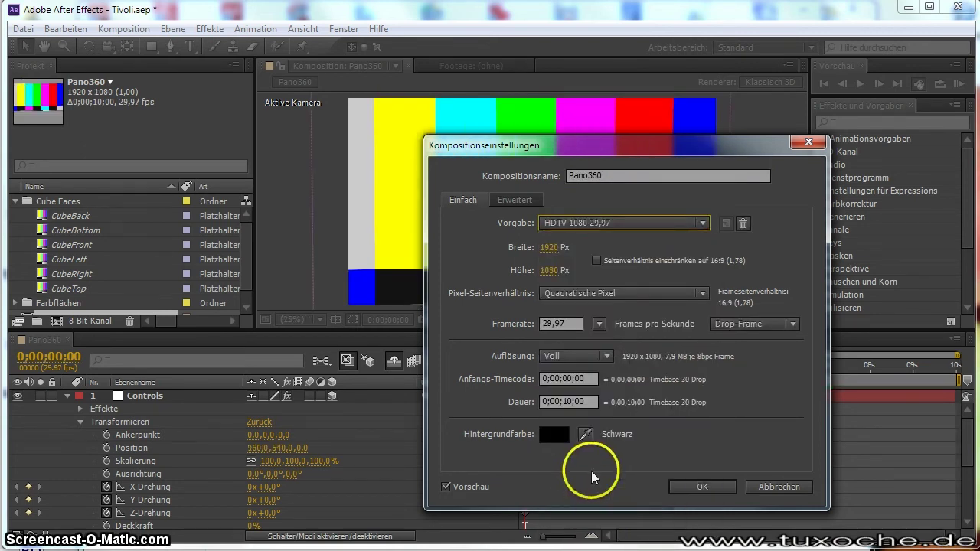
click(693, 488)
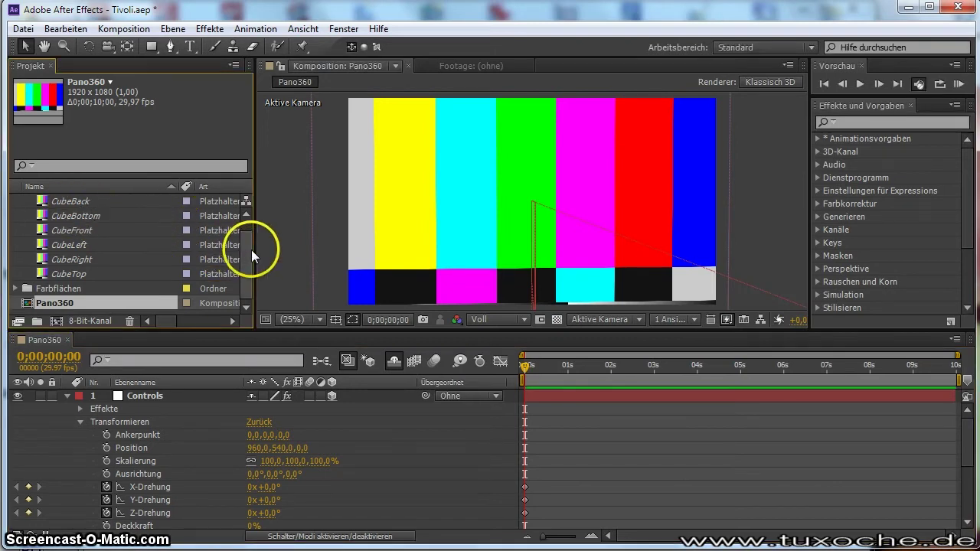
- Replace the CubeBack, CubeBottom and CubeFront placeholders with cubeback.tif, cubebottom.tif and cubefront.tif
drag(250, 253, 251, 224)
double_click(86, 215)
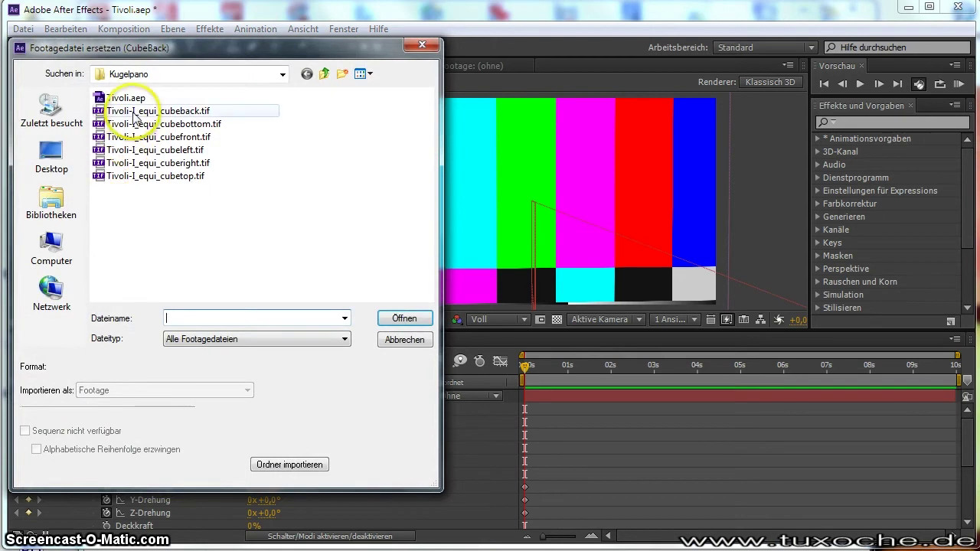
double_click(134, 112)
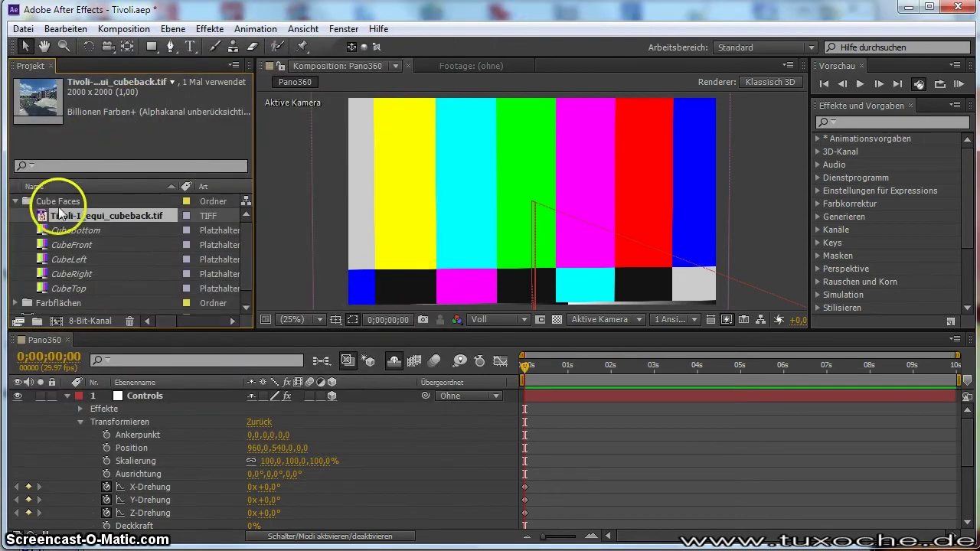
double_click(66, 227)
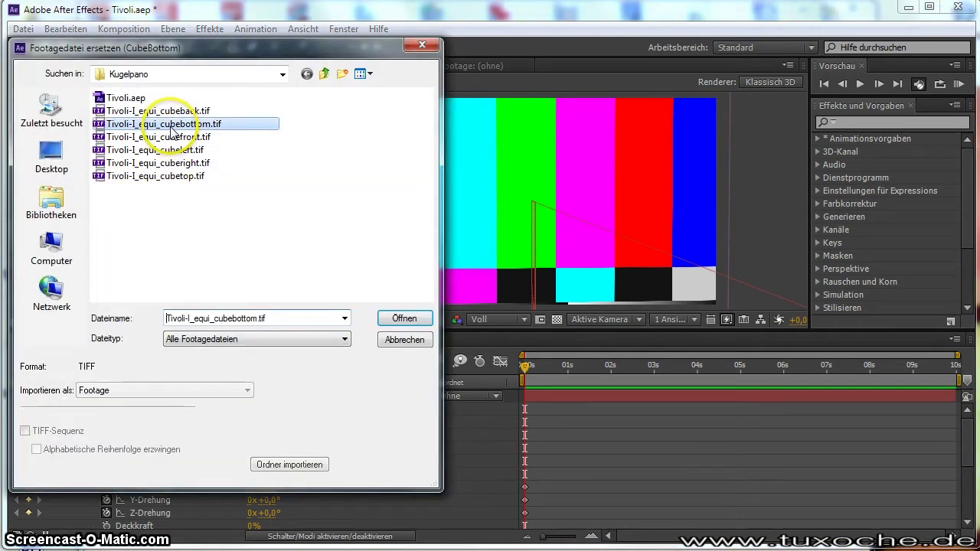
double_click(133, 126)
double_click(80, 246)
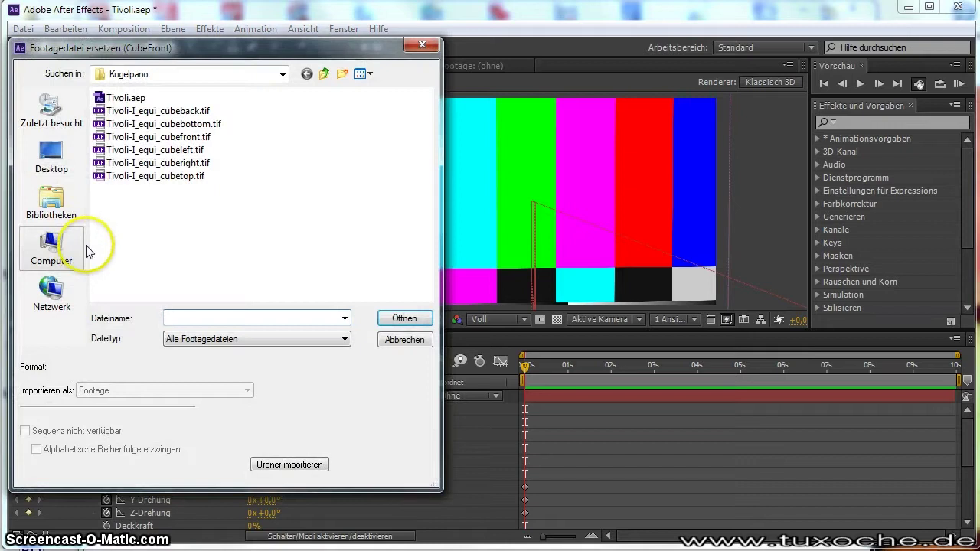
double_click(164, 140)
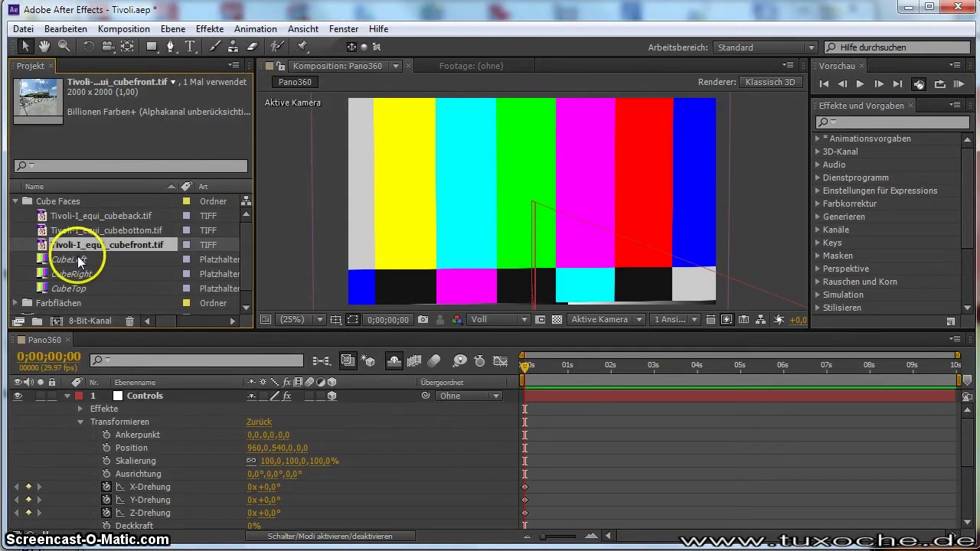
- Swap the CubeLeft, CubeRight and CubeTop placeholders for cubeleft.tif, cuberight.tif and cubetop.tif
double_click(78, 256)
double_click(153, 150)
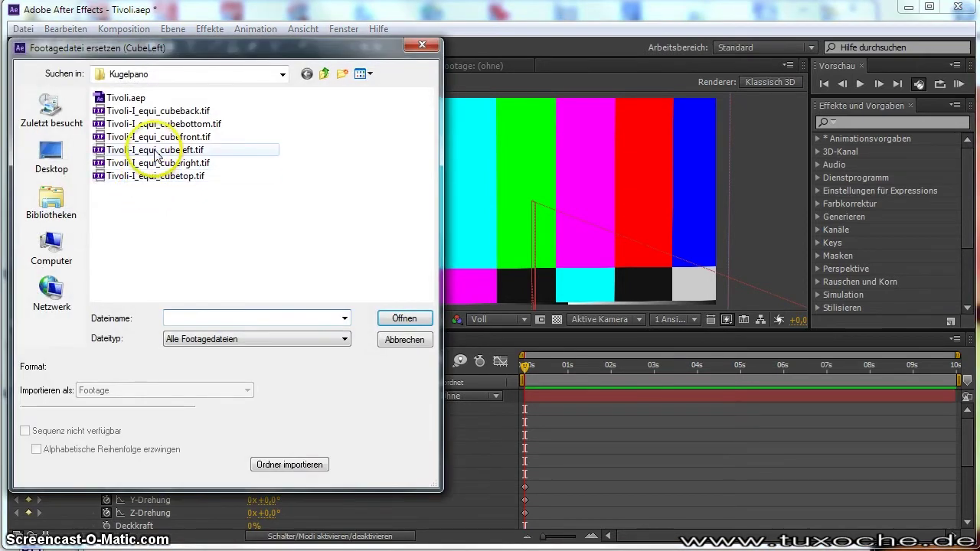
double_click(80, 274)
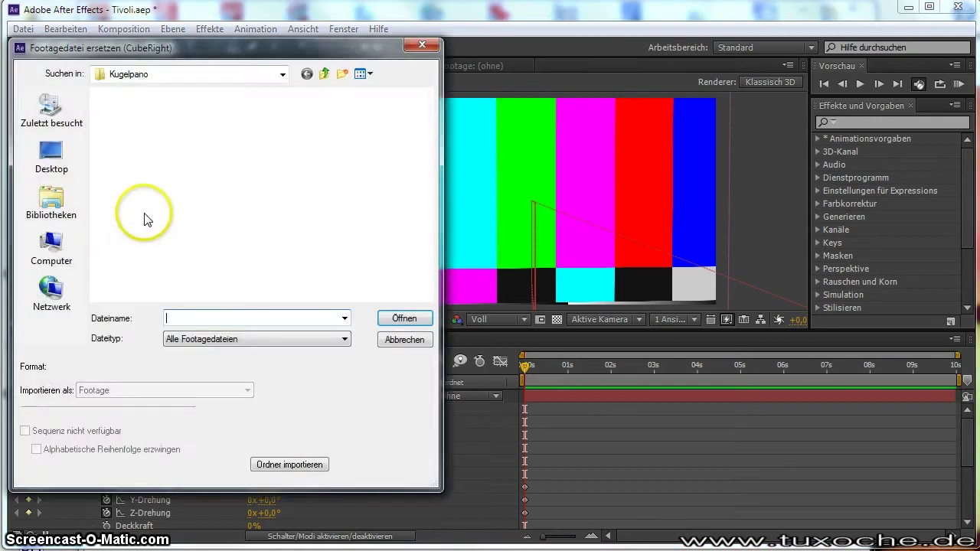
double_click(150, 164)
double_click(68, 291)
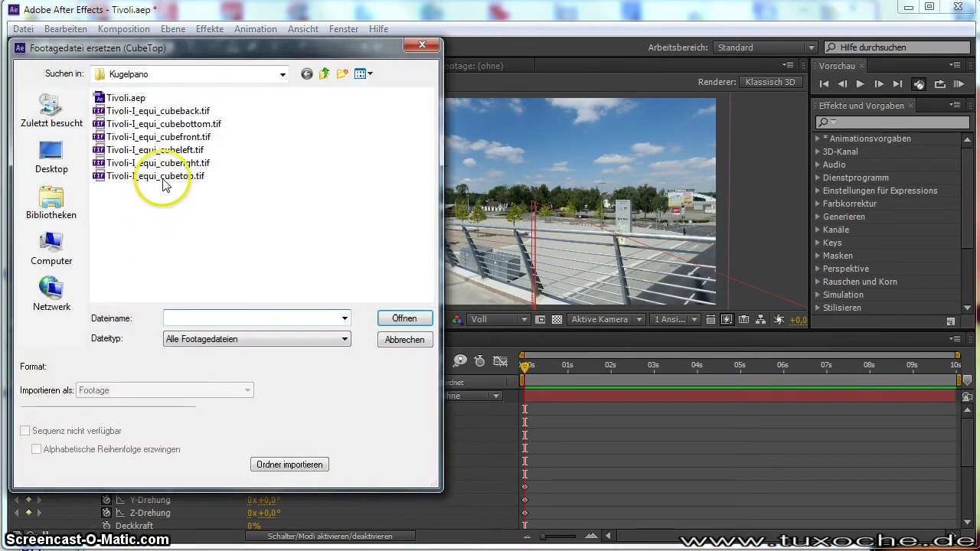
double_click(163, 177)
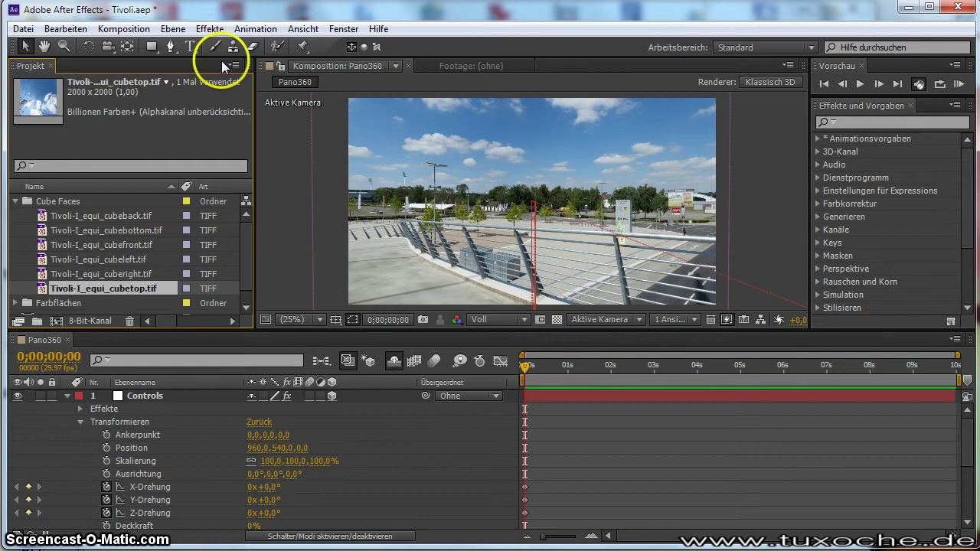
- Select Pano360 and set its Dauer to 0;00;20;00 in the composition settings
click(152, 36)
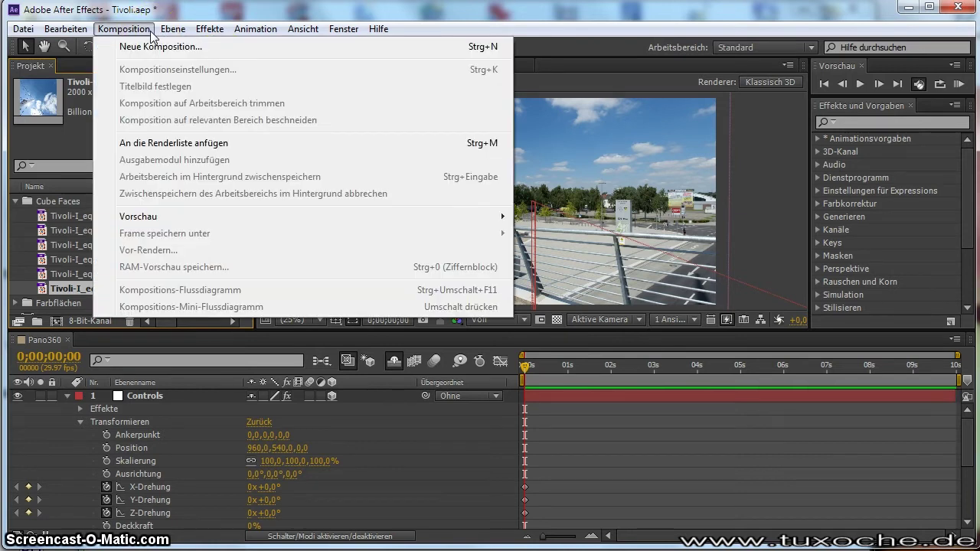
key(Escape)
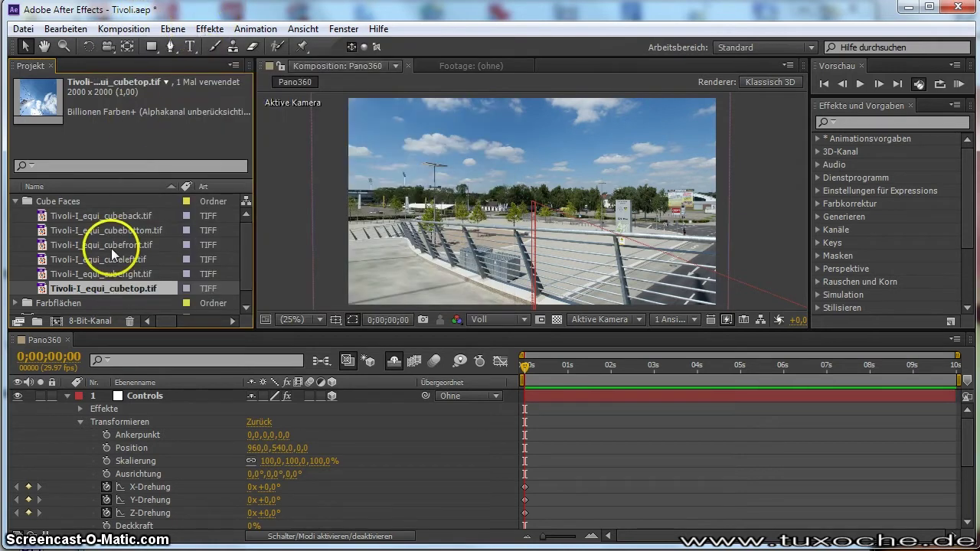
scroll(107, 254, down, 1)
click(62, 303)
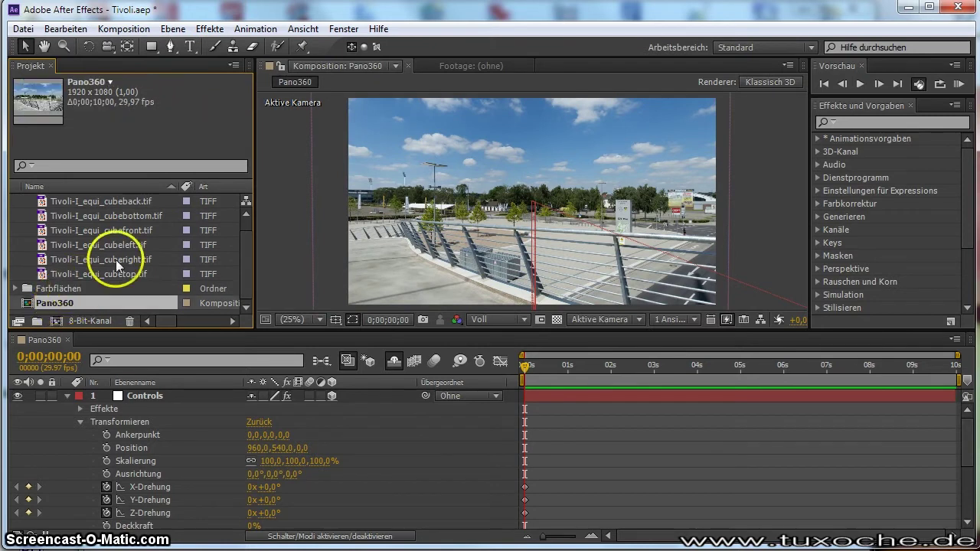
click(115, 28)
click(115, 66)
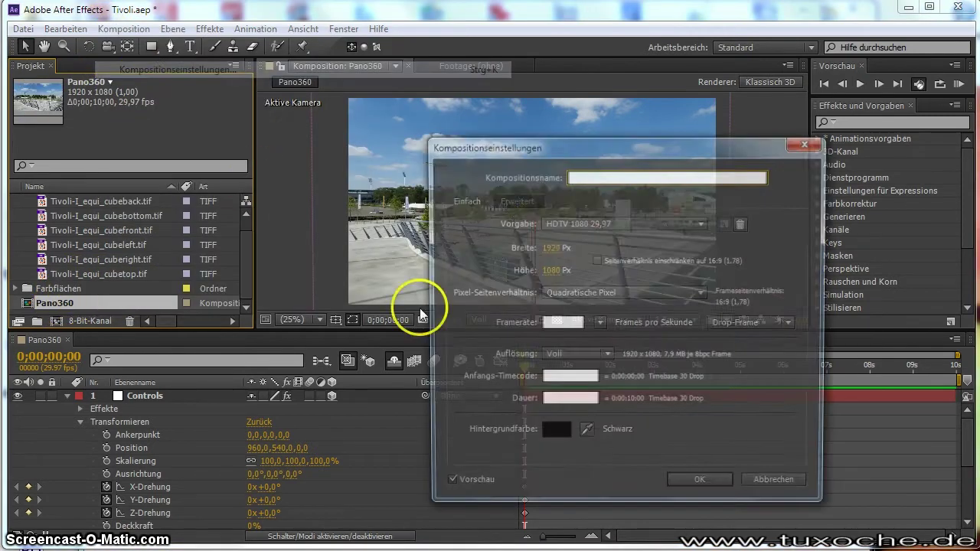
click(571, 401)
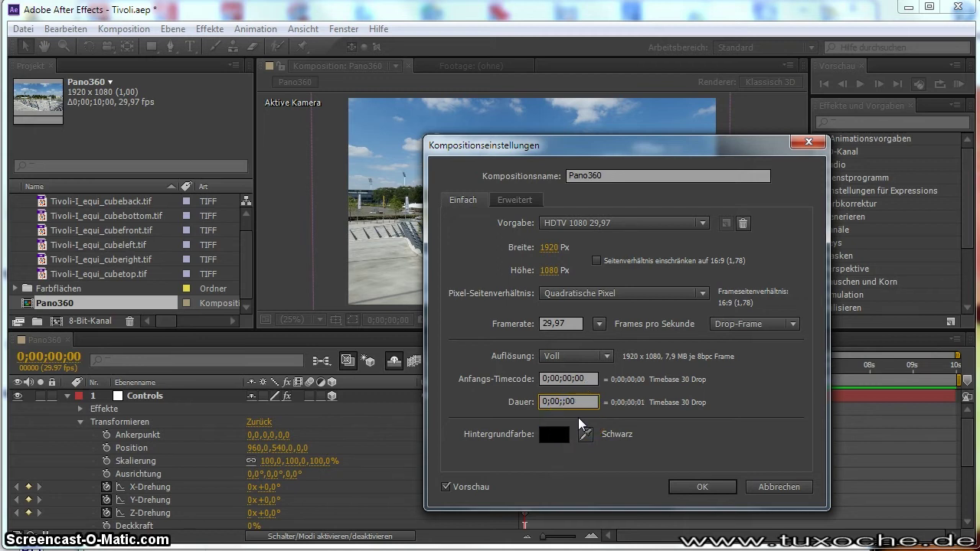
text(20)
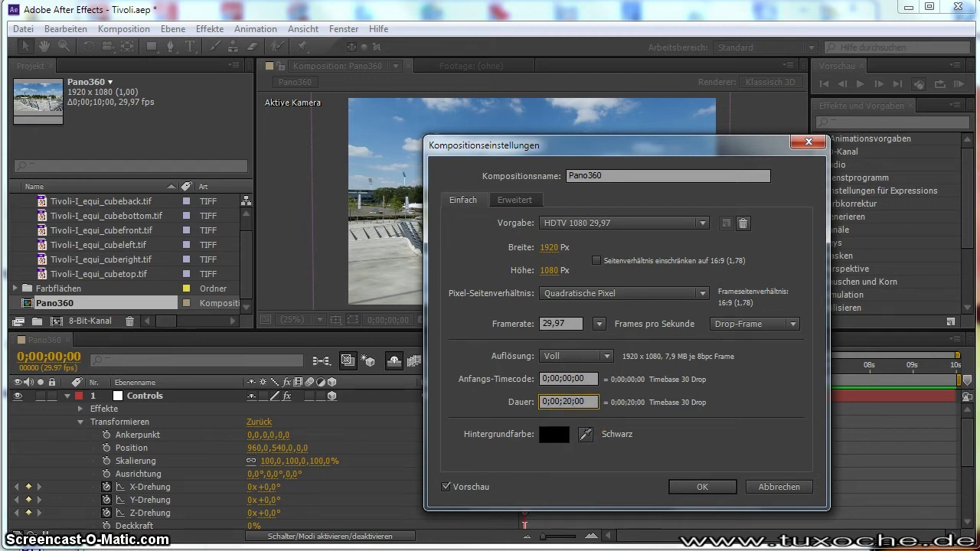
key(Return)
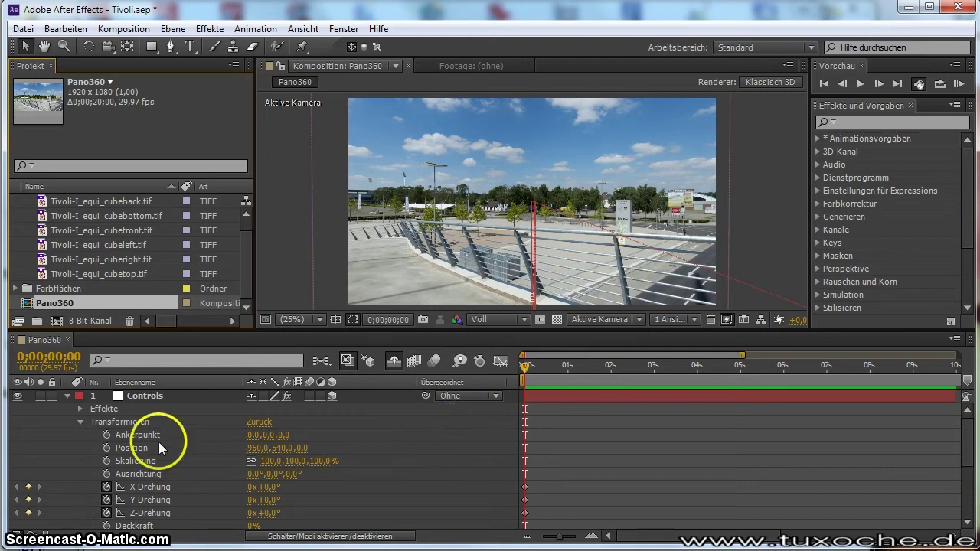
- Collapse Controls, zoom the timeline out, and drag all layers' out-points to the 20-second end
click(67, 396)
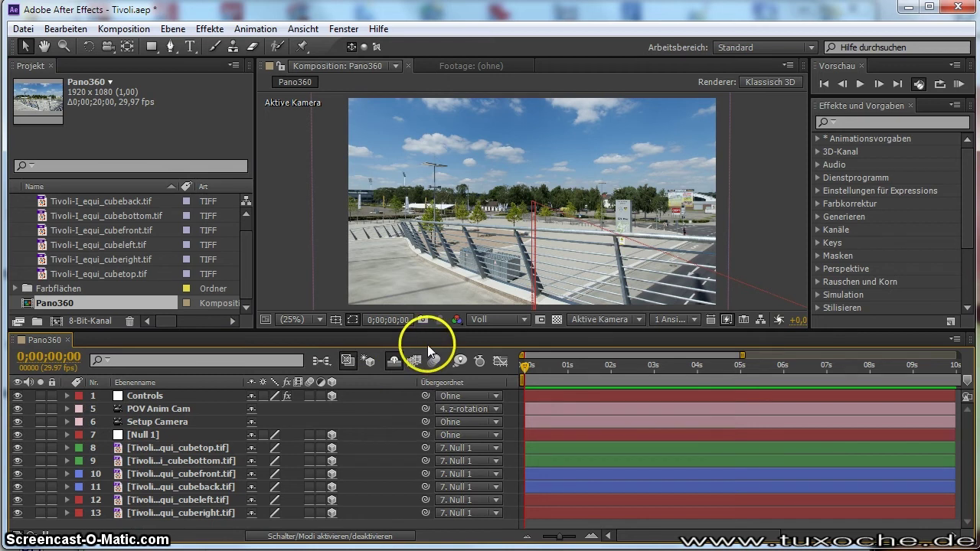
drag(430, 333, 435, 299)
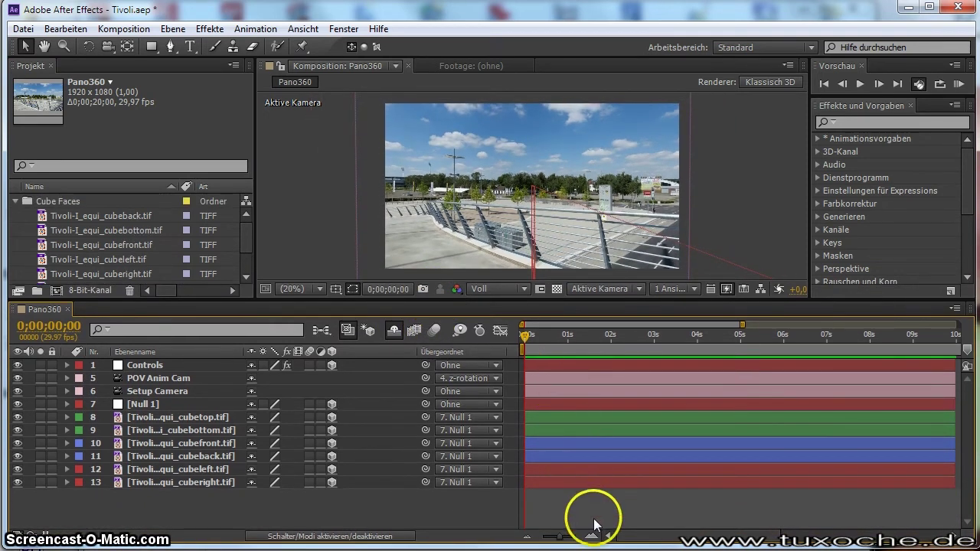
drag(561, 536, 548, 536)
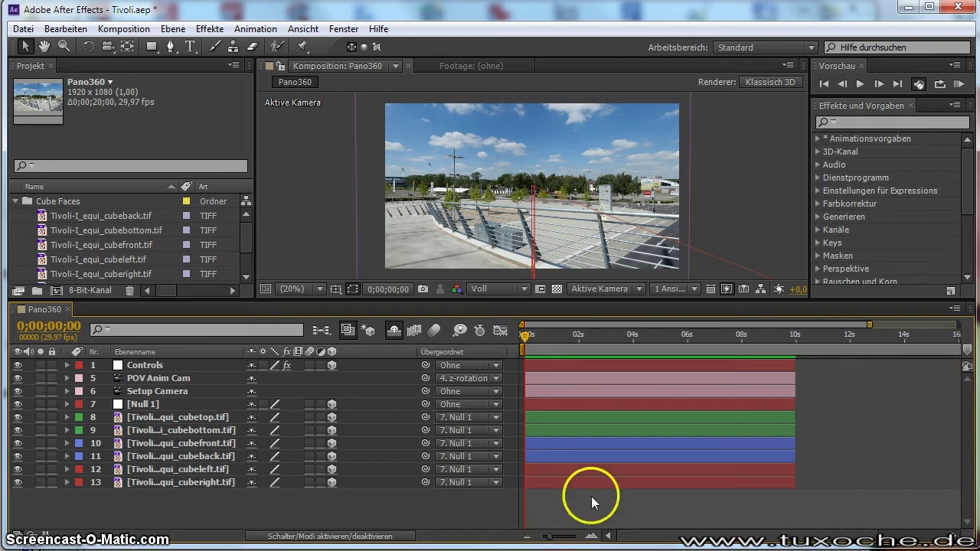
click(638, 361)
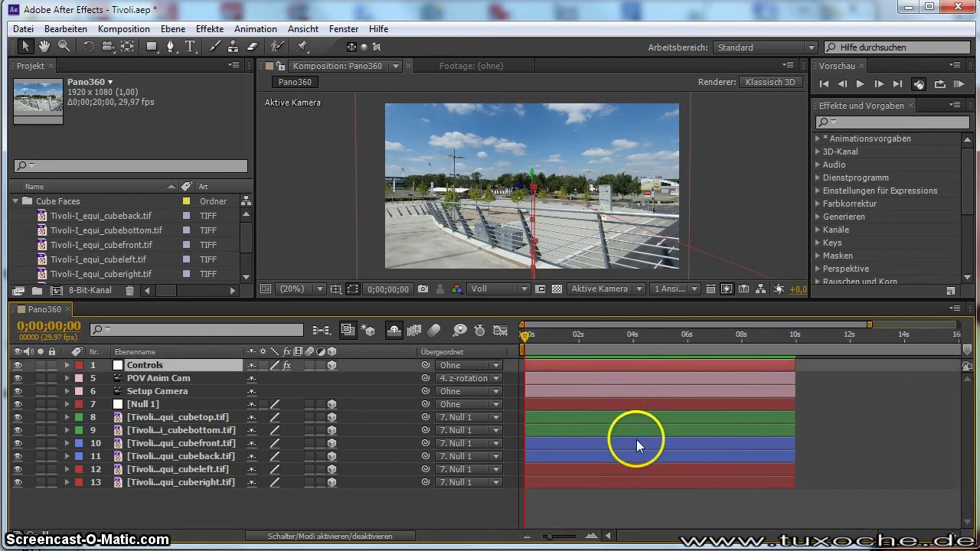
click(793, 365)
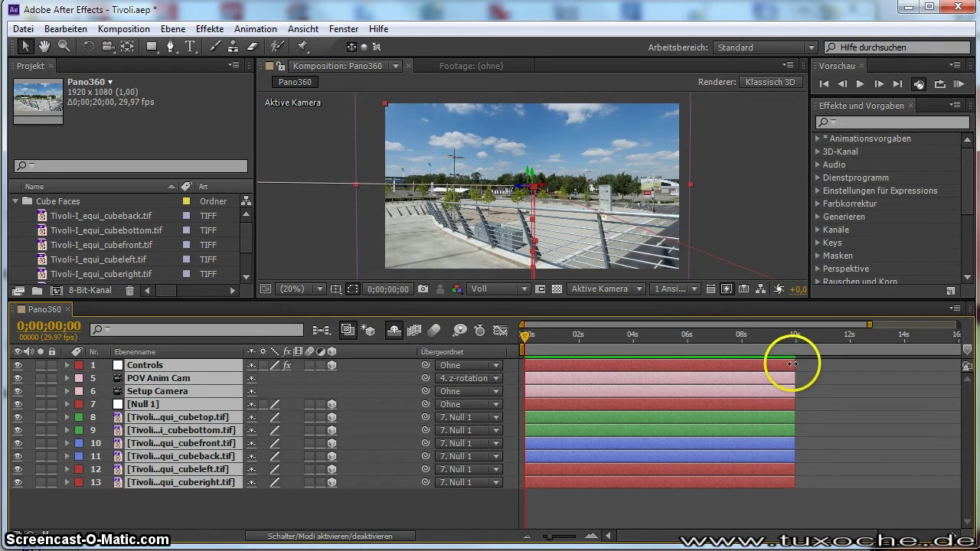
drag(793, 364, 957, 364)
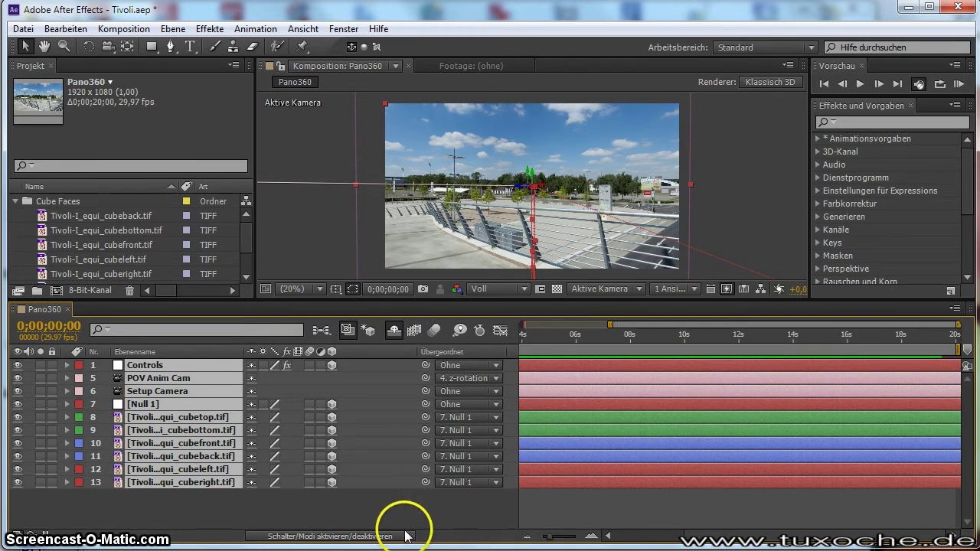
click(393, 510)
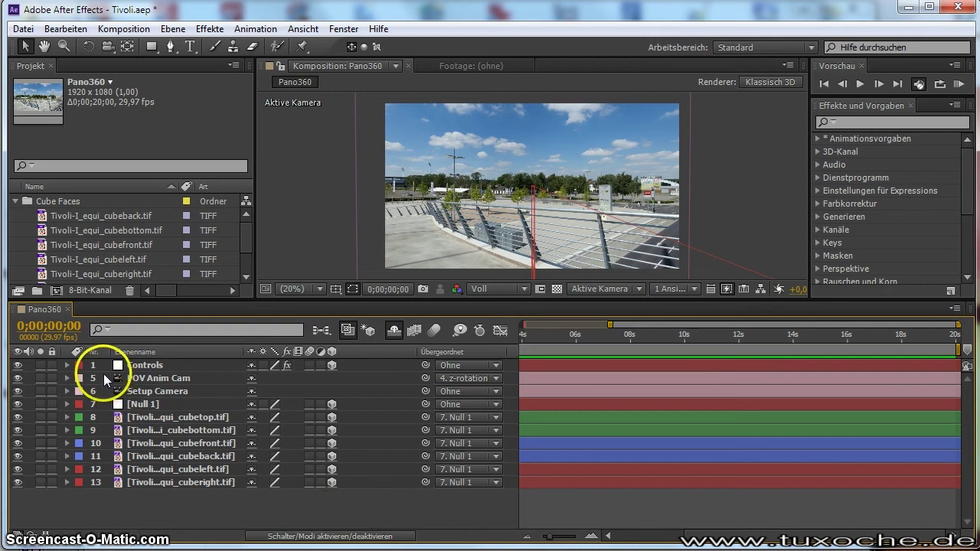
- Expand the Controls layer, select Y-Drehung, and move the current time to 0;00;06;00
click(67, 366)
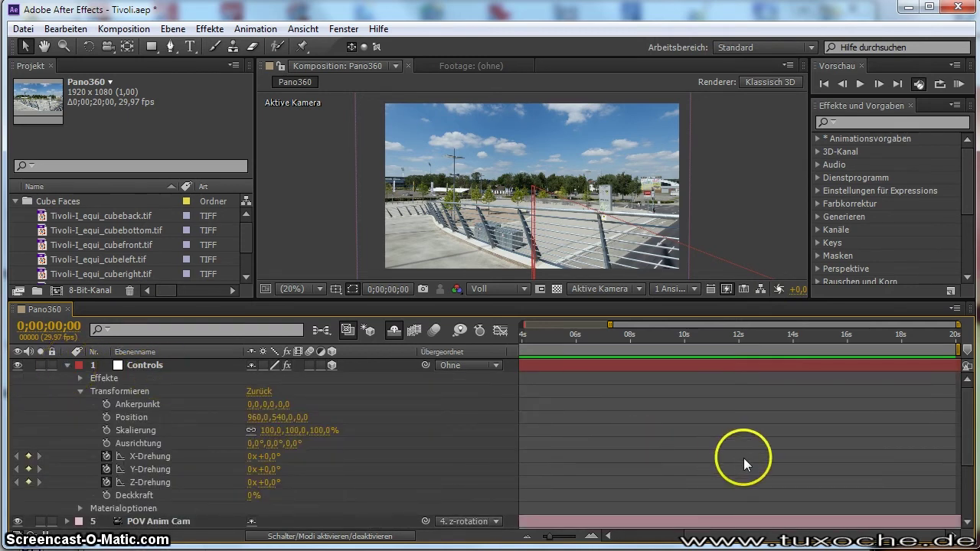
key(Home)
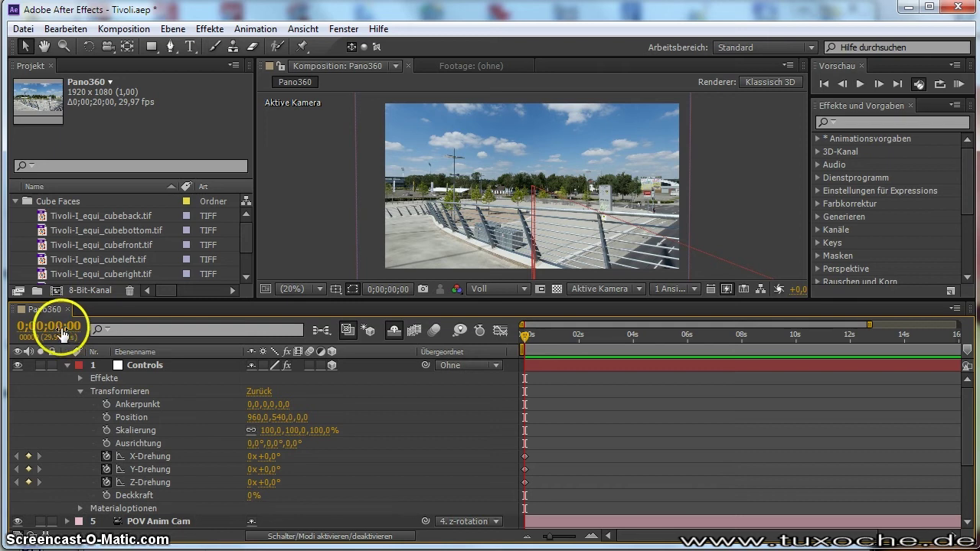
click(150, 469)
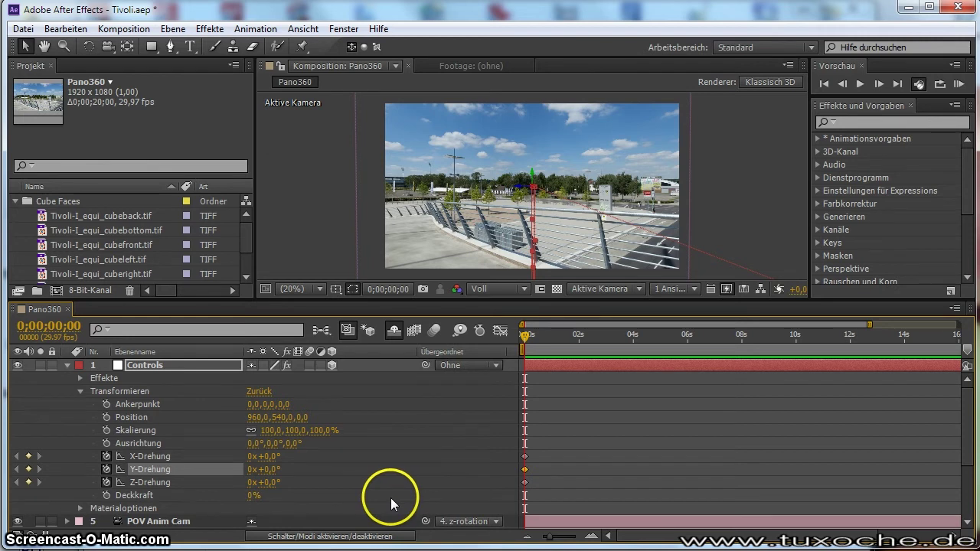
click(49, 326)
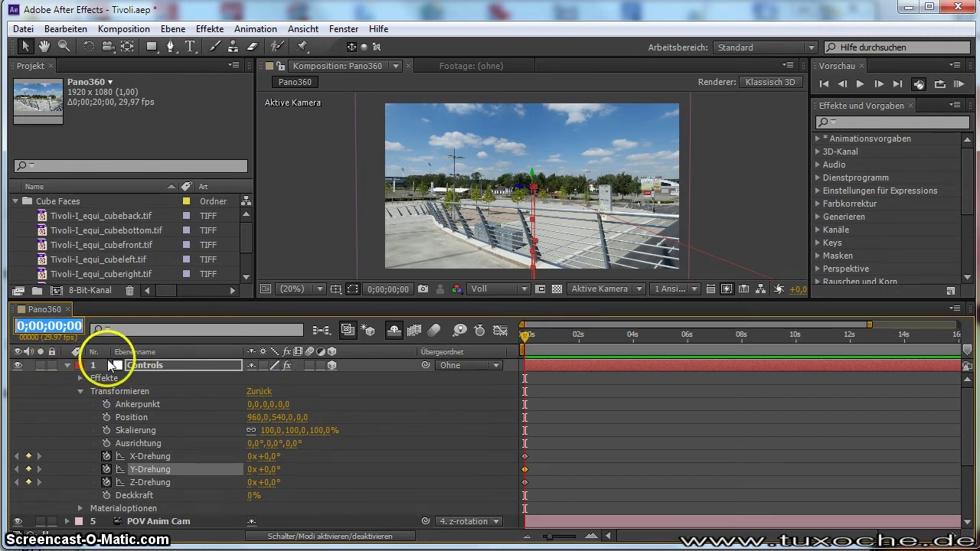
text(0600)
key(Return)
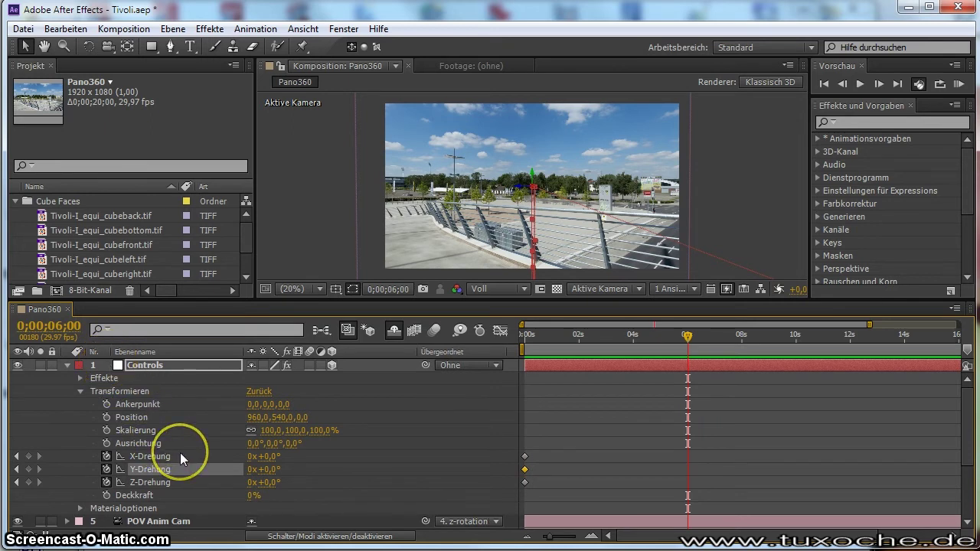
- Add X, Y and Z-Drehung keyframes at 6 seconds and set Y-Drehung to about -163°
click(28, 457)
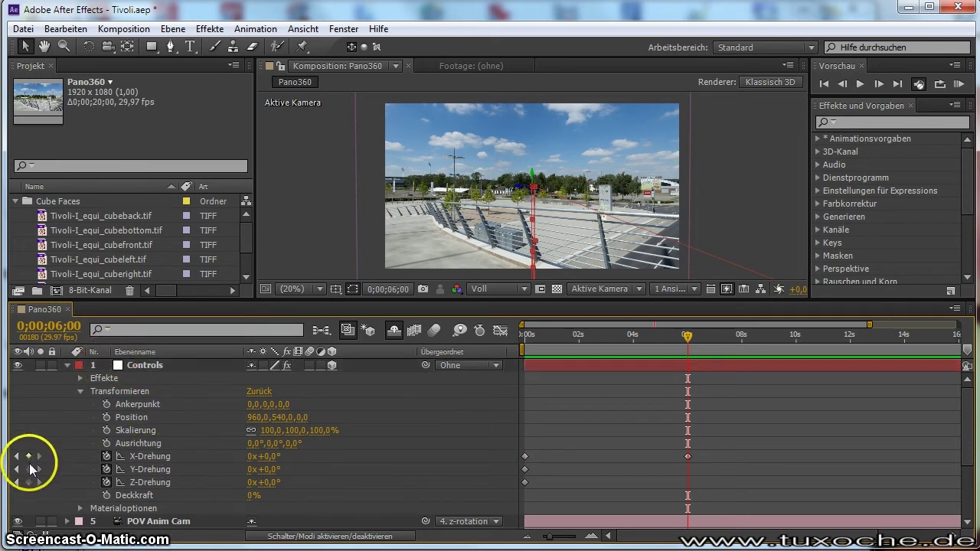
click(28, 470)
click(28, 483)
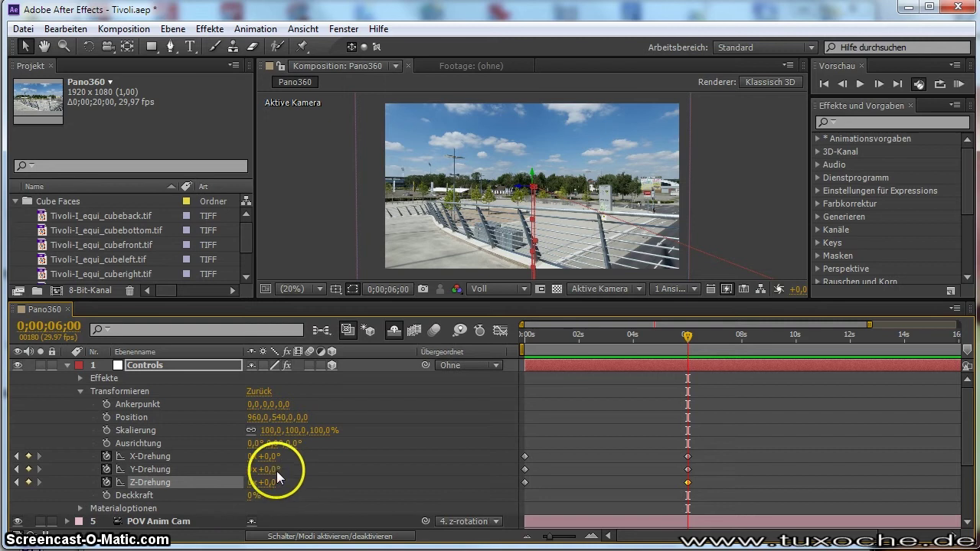
drag(267, 470, 277, 478)
click(143, 467)
drag(143, 467, 139, 466)
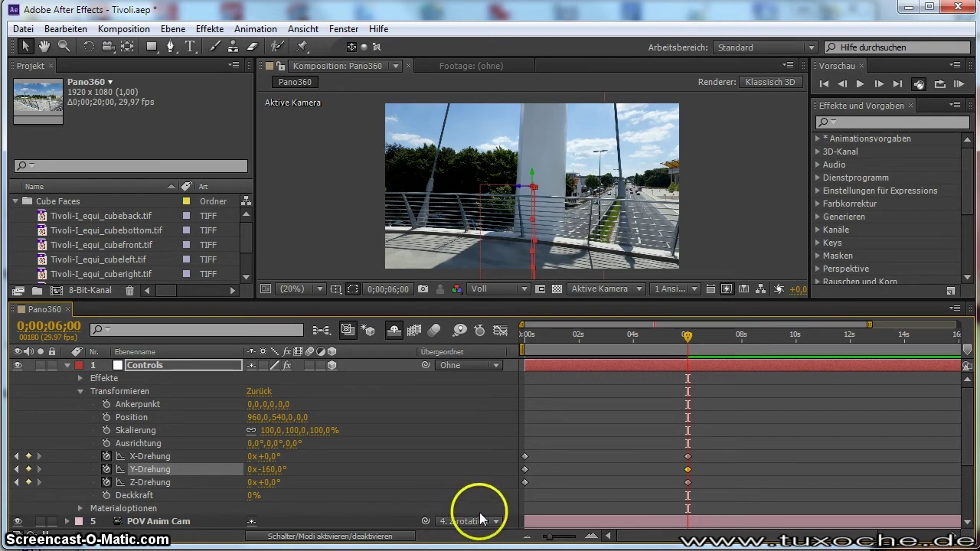
- Select the 6-second keyframes, go to 8 seconds, and roll the camera by changing Z-Drehung
click(663, 442)
drag(664, 442, 701, 493)
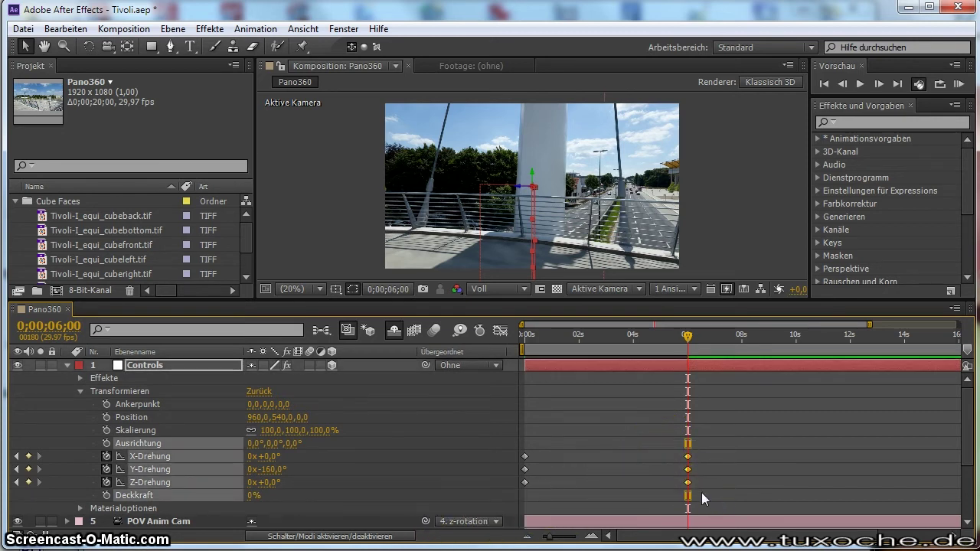
click(51, 322)
text(0800)
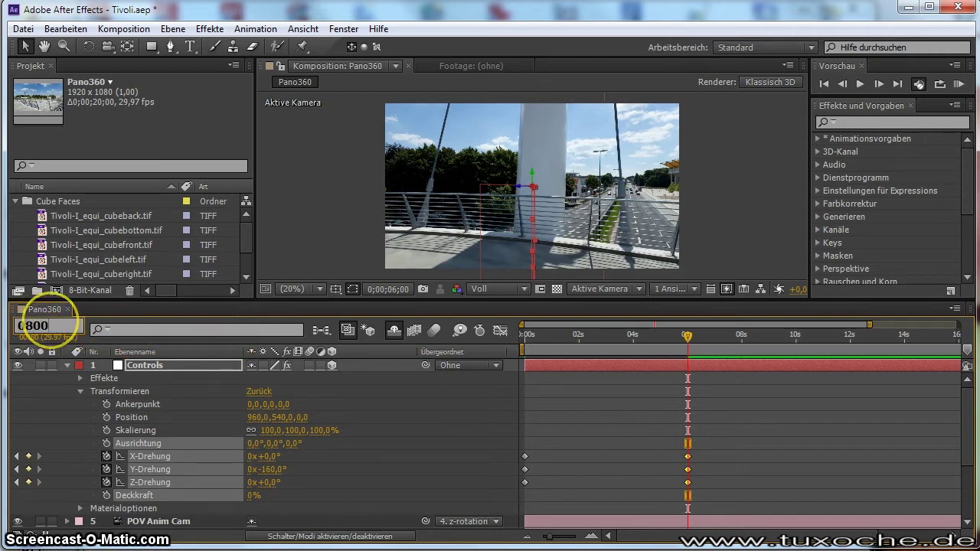
key(Return)
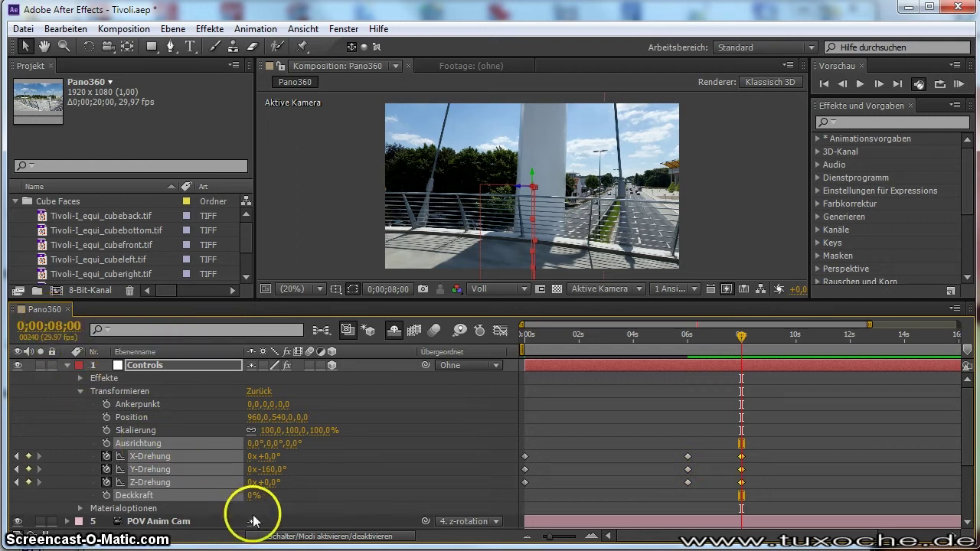
drag(264, 483, 345, 506)
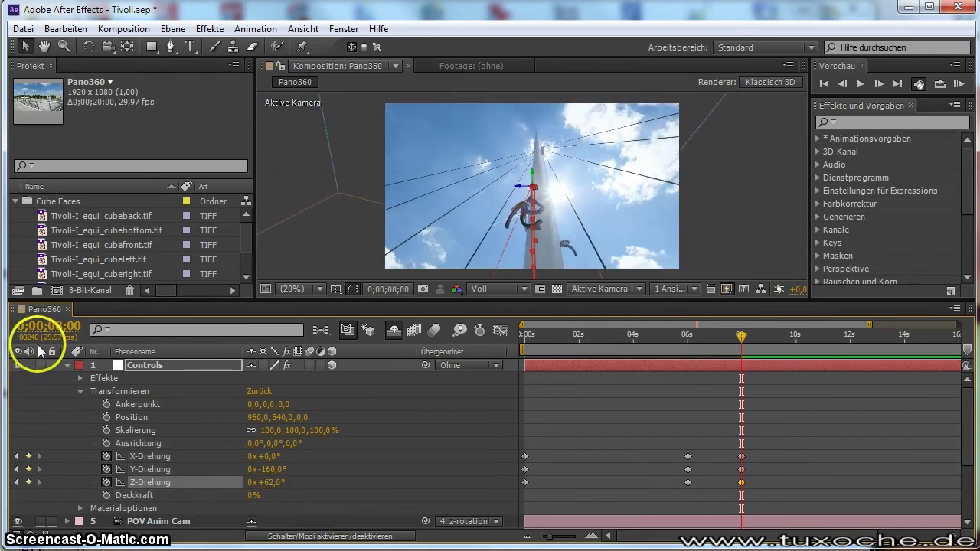
- Paste the rotation keyframes at 9 seconds so Z-Drehung returns to 0°
click(58, 333)
text(0900)
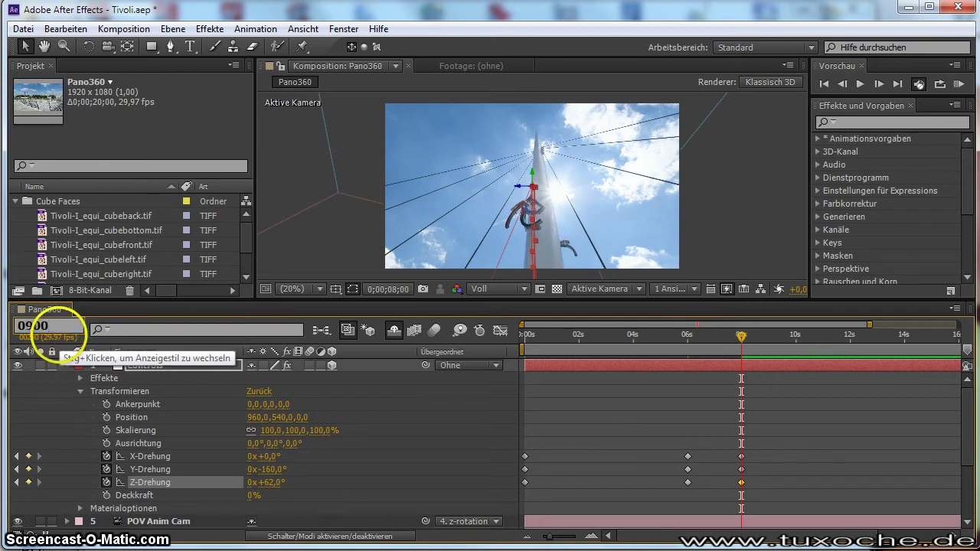
key(Return)
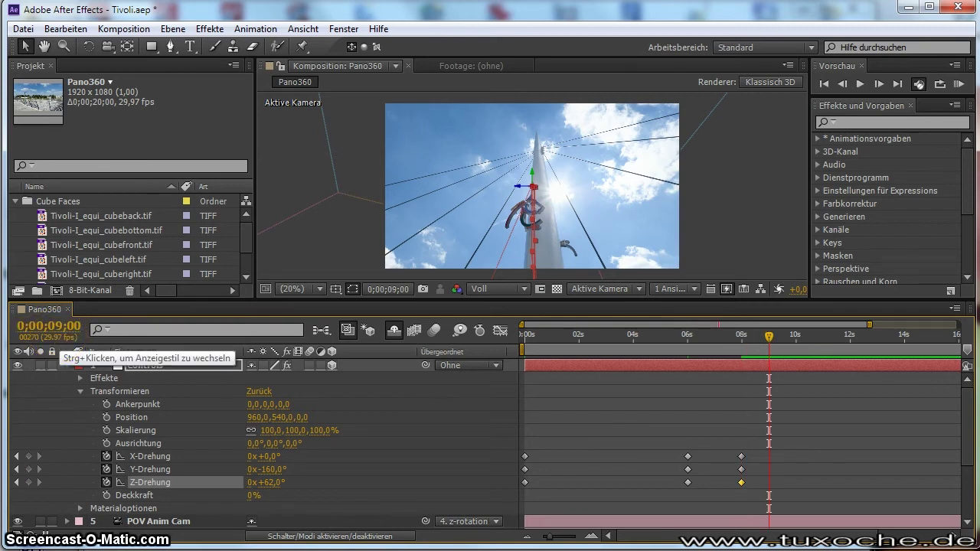
key(ctrl+v)
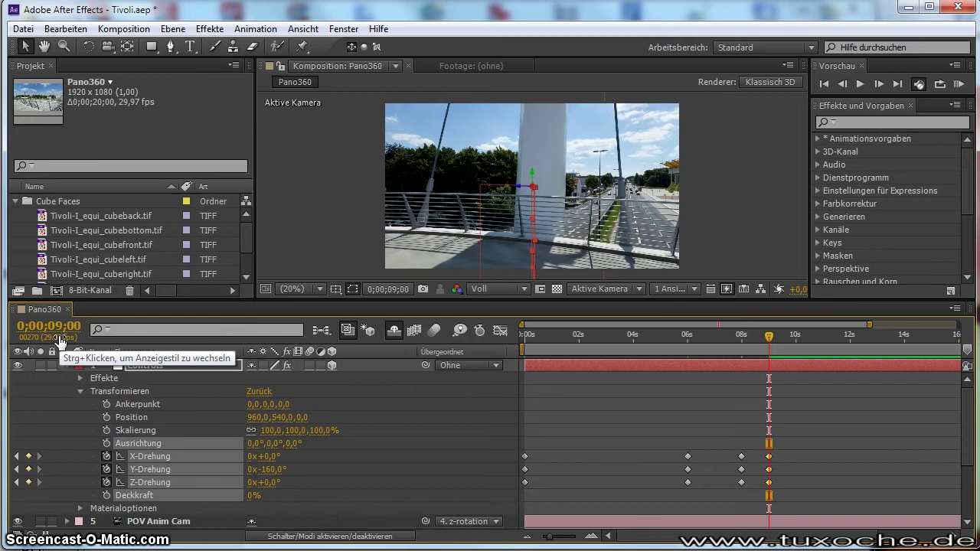
click(459, 422)
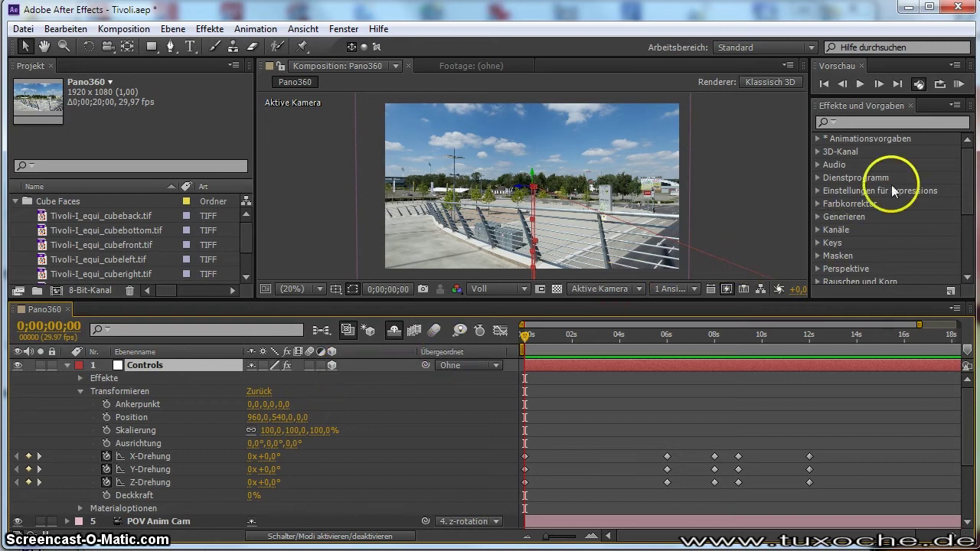
click(958, 88)
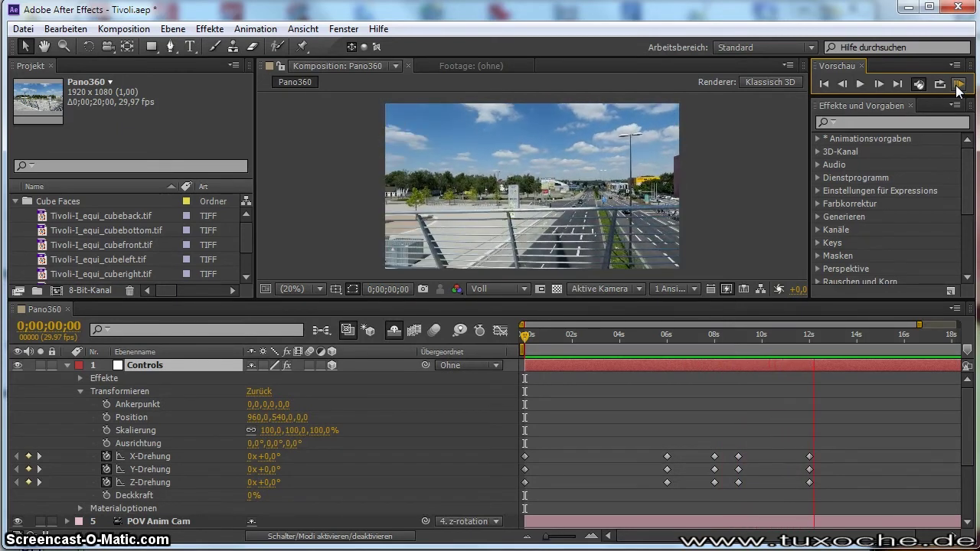
click(957, 86)
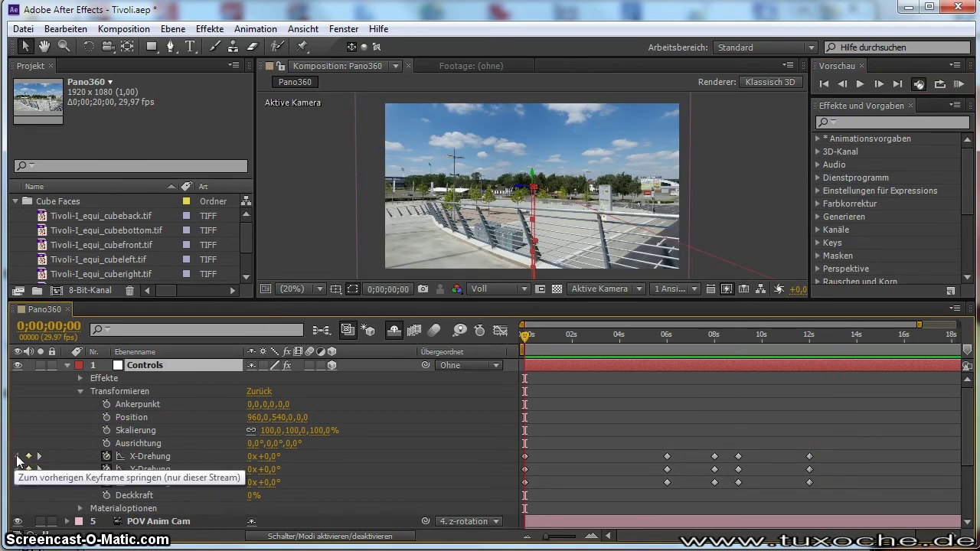
- Step through the existing rotation keyframes and move the playhead to 14 seconds
click(42, 457)
click(42, 457)
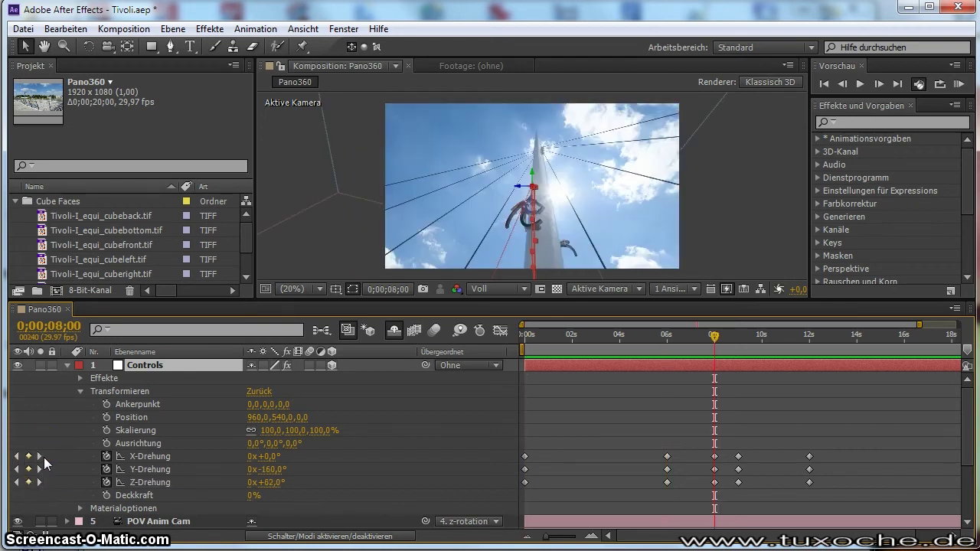
click(42, 457)
click(42, 457)
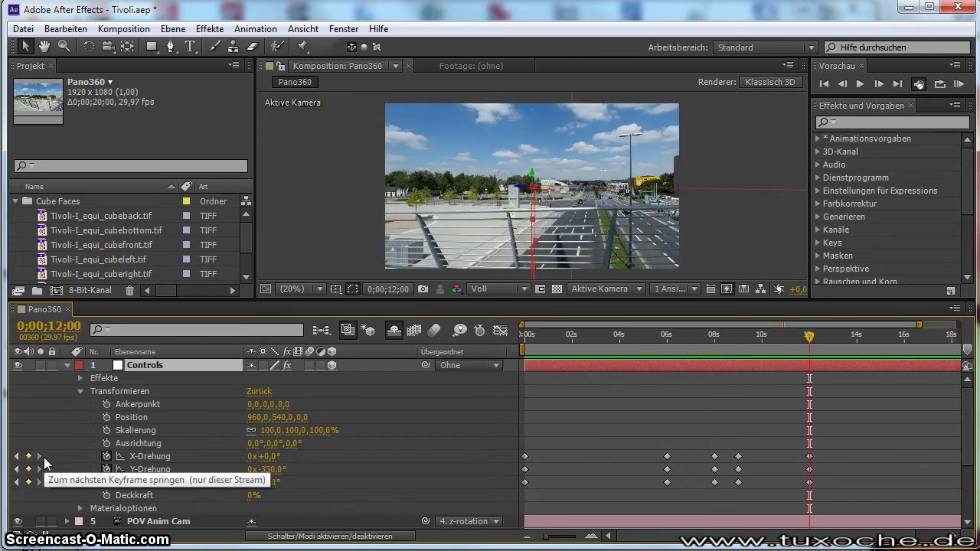
click(48, 326)
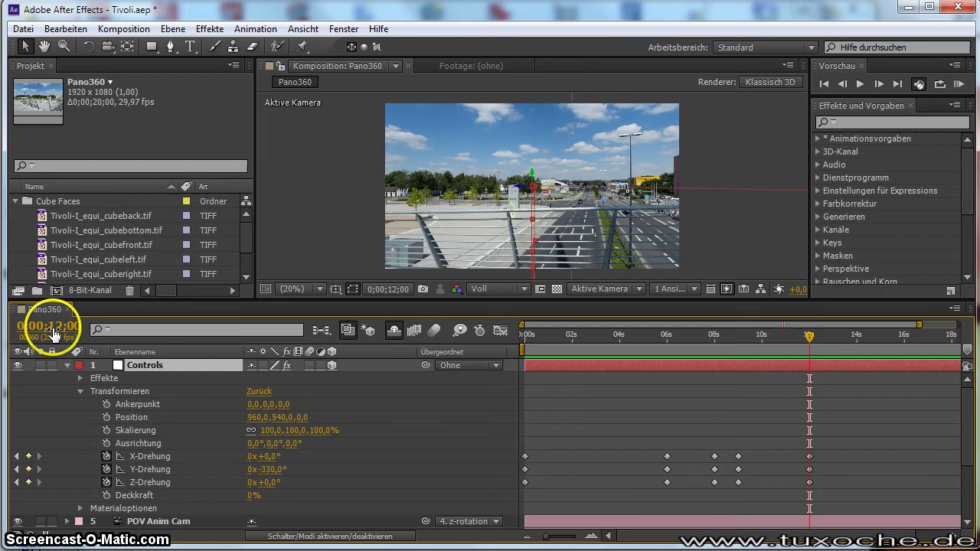
text(14)
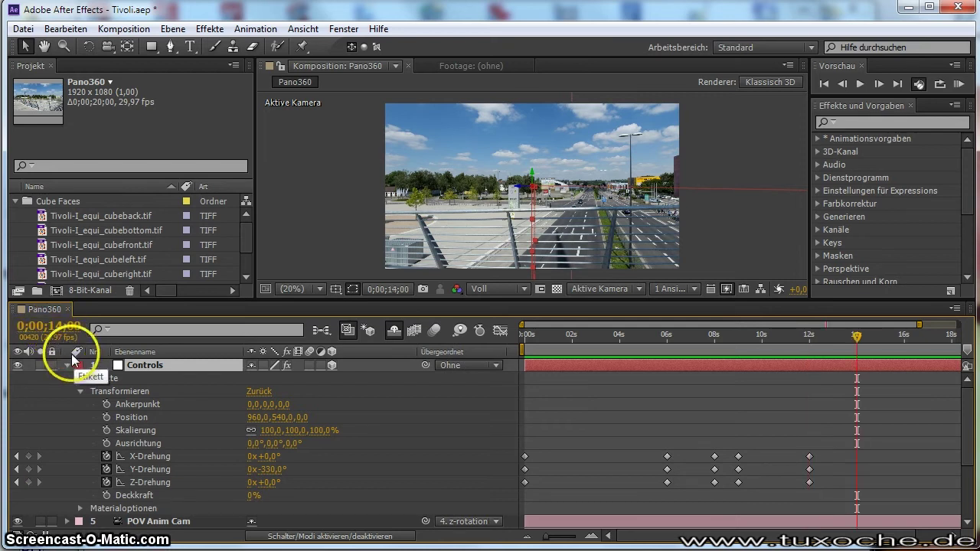
key(Return)
- Add X, Y and Z-Drehung keyframes at 14 seconds with Z-Drehung set to 180°
click(29, 456)
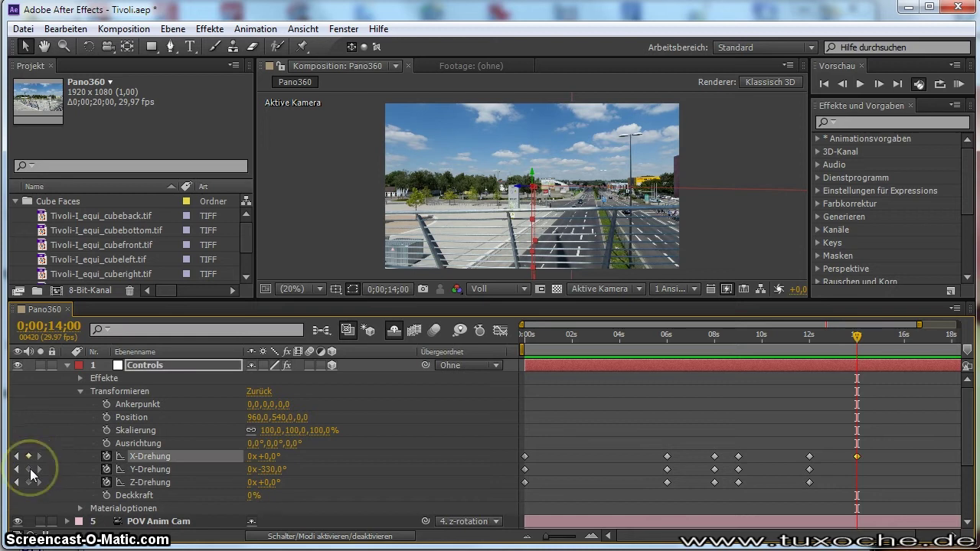
click(28, 469)
click(28, 483)
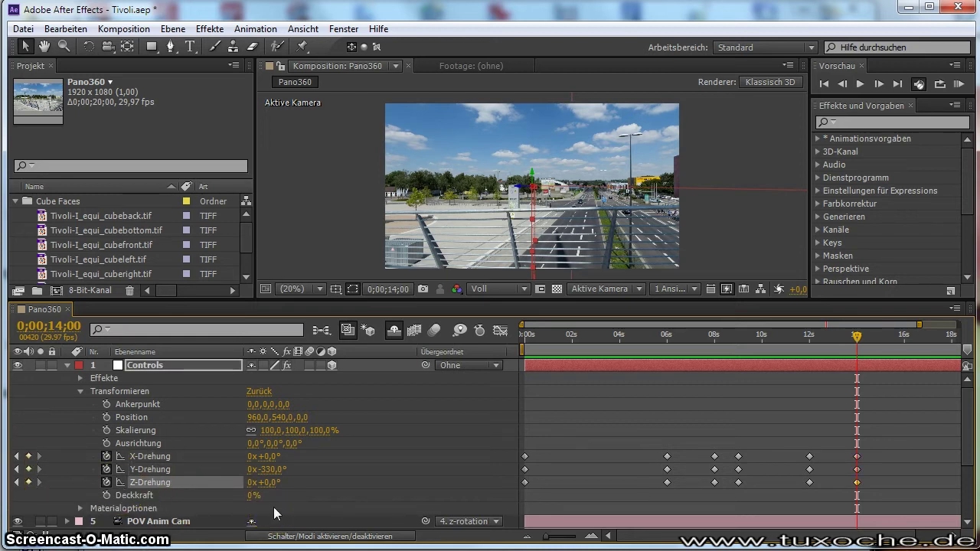
drag(273, 502, 269, 488)
click(268, 485)
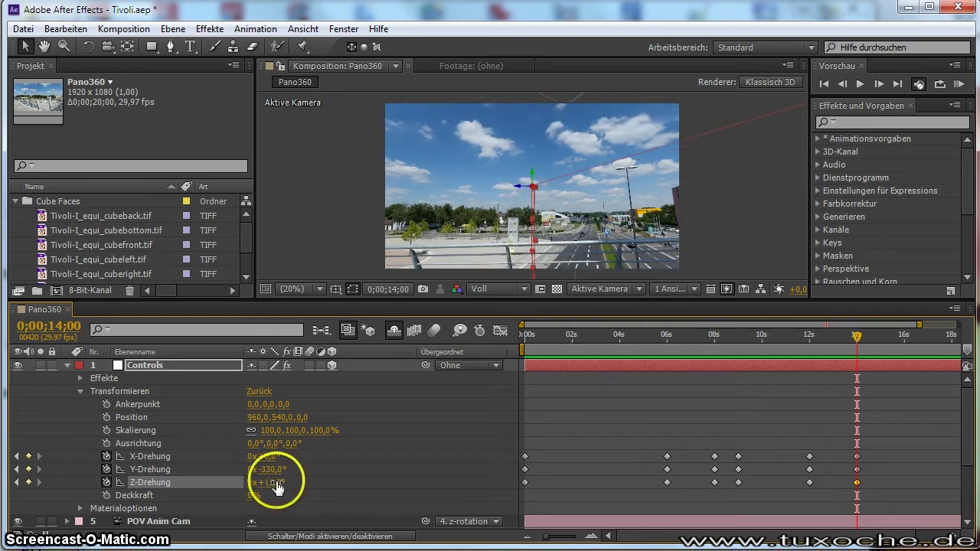
text(180)
key(Return)
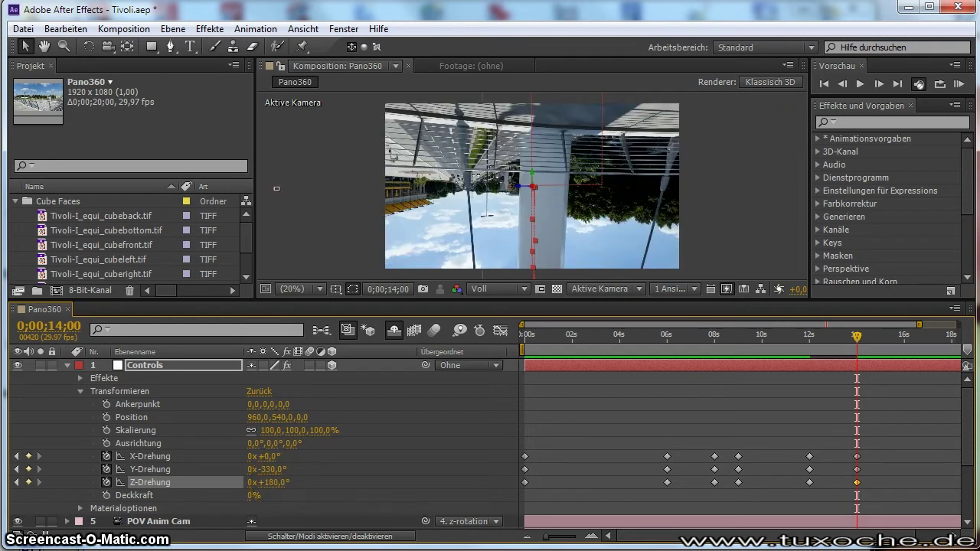
- At 16 seconds, key X, Y and Z-Drehung with X at 180° and Y scrubbed to -1x-22°
click(55, 326)
text(16)
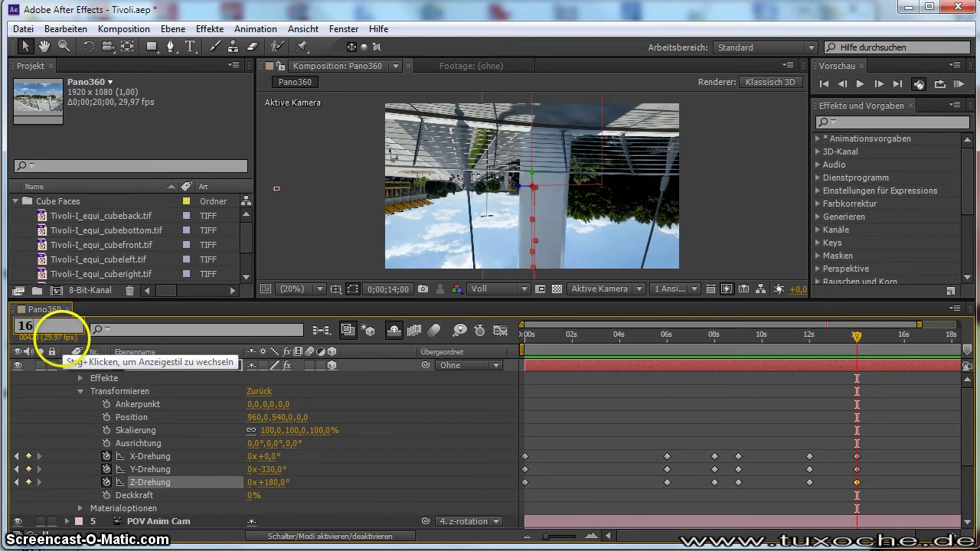
key(Return)
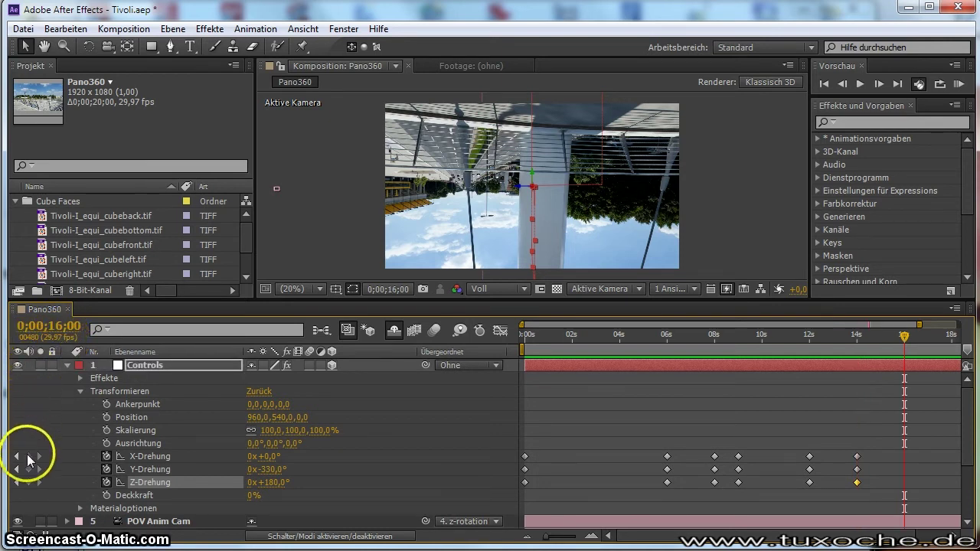
click(28, 457)
click(29, 469)
click(29, 482)
click(272, 457)
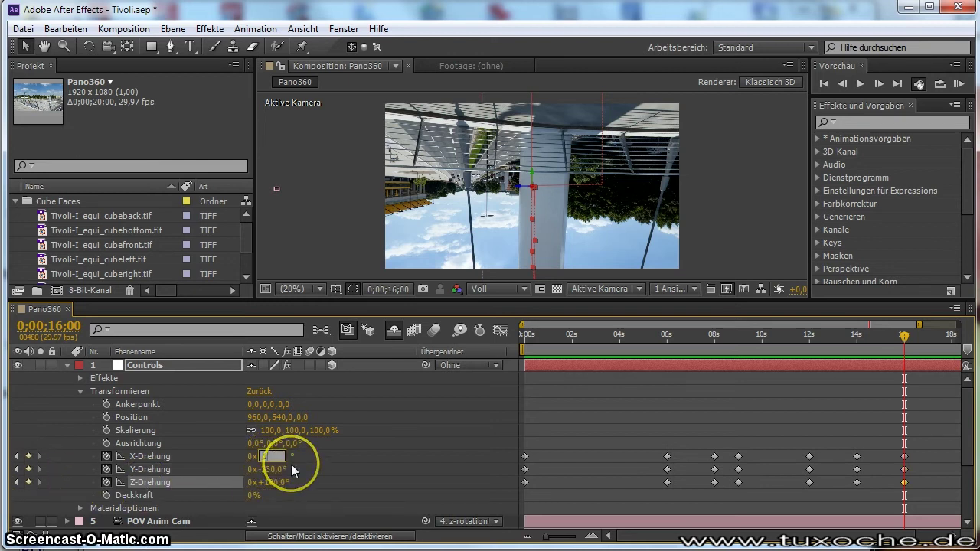
text(180)
key(Return)
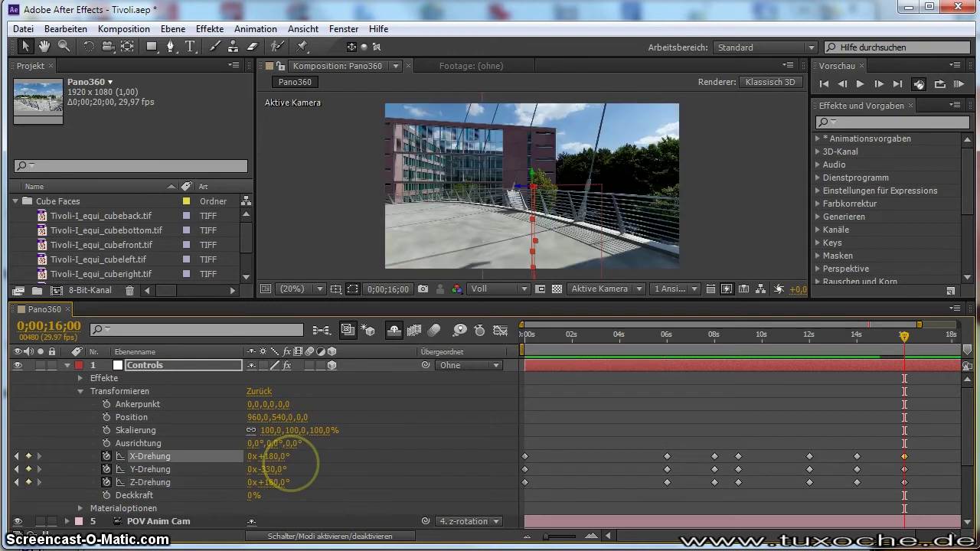
mouse_move(287, 467)
mouse_down()
mouse_move(280, 476)
mouse_move(238, 475)
mouse_up()
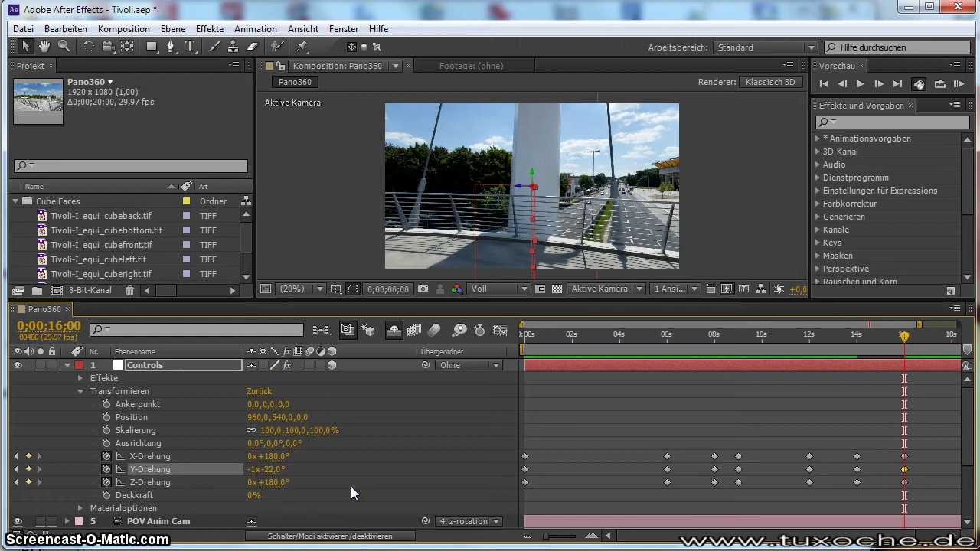
key(Home)
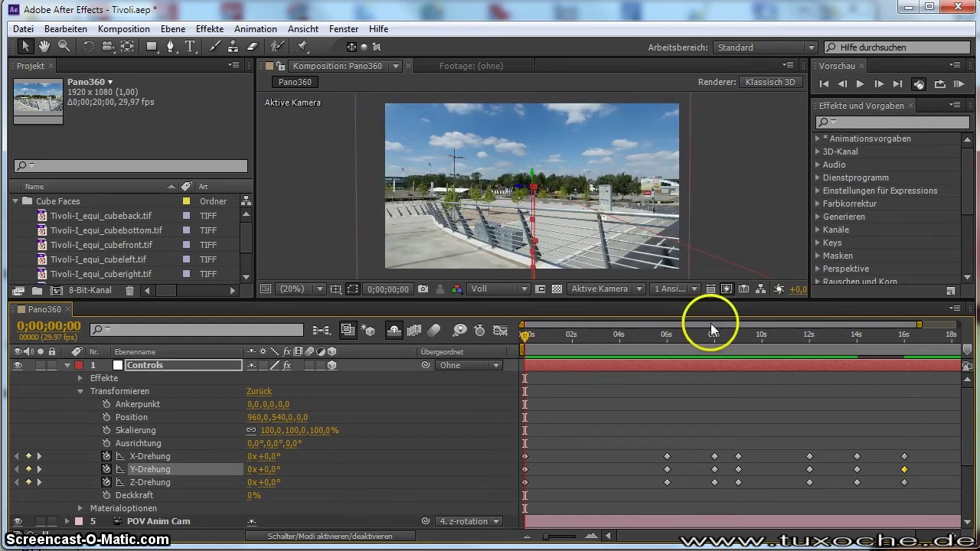
click(959, 83)
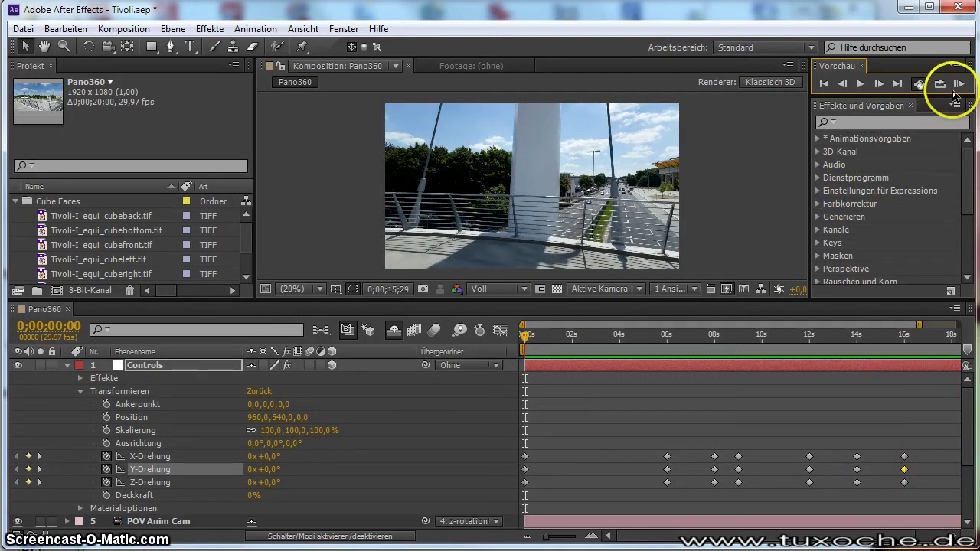
click(959, 86)
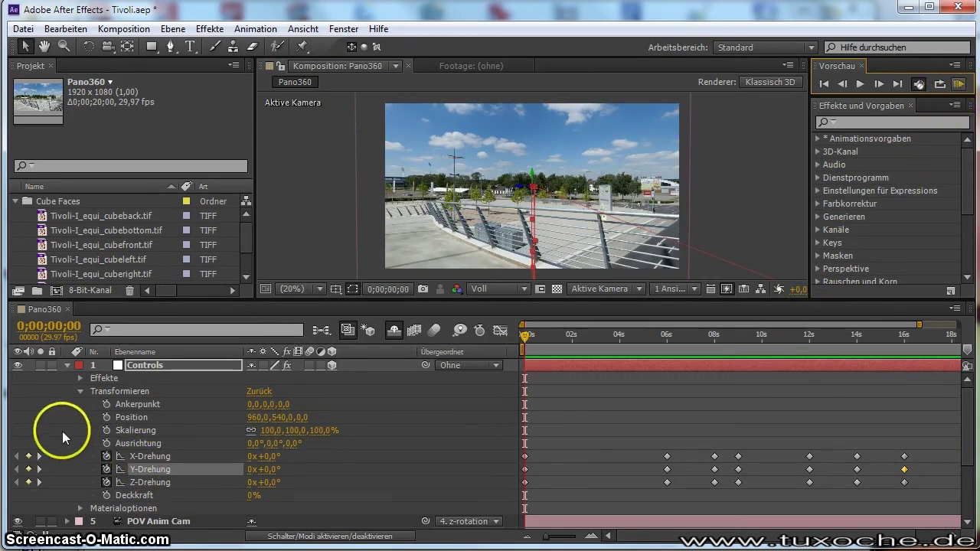
scroll(62, 431, down, 3)
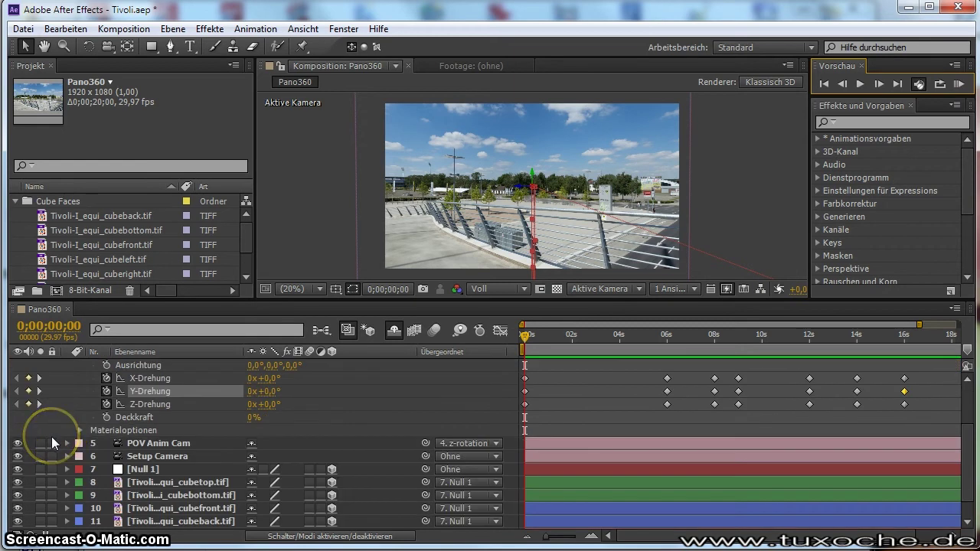
- Scrub the POV Anim Cam Zoom down to 789,6 pixels (101,1°) and run a RAM preview
scroll(52, 437, up, 3)
scroll(51, 437, down, 3)
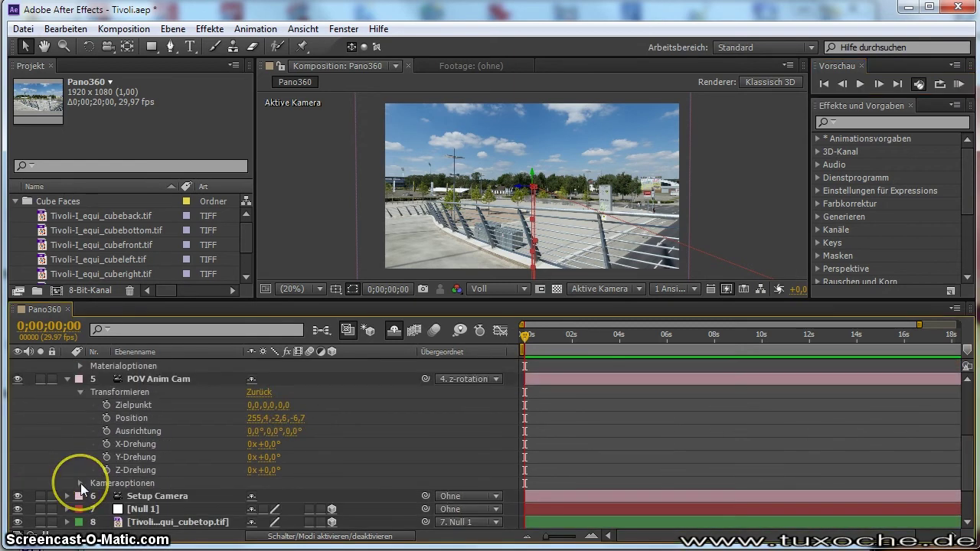
scroll(80, 483, down, 3)
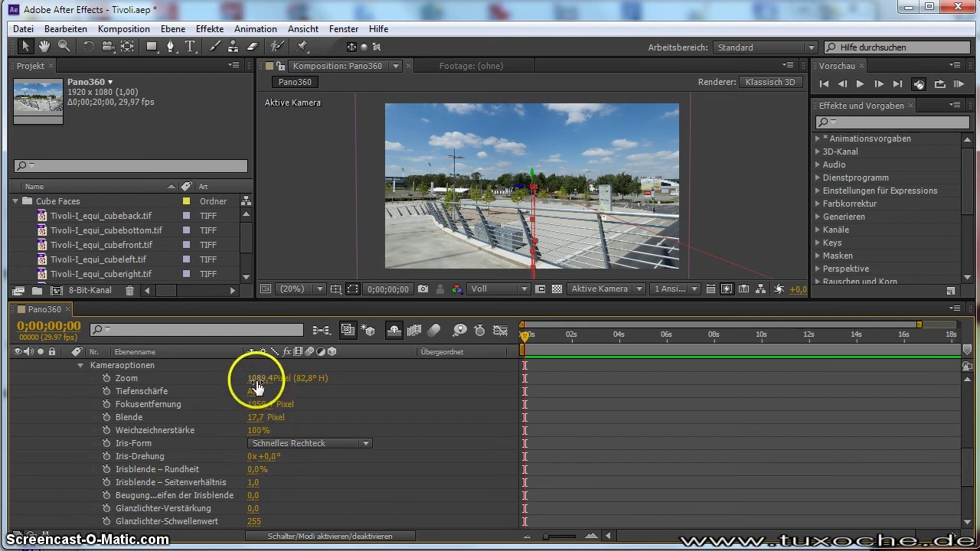
drag(257, 387, 131, 385)
drag(257, 383, 274, 386)
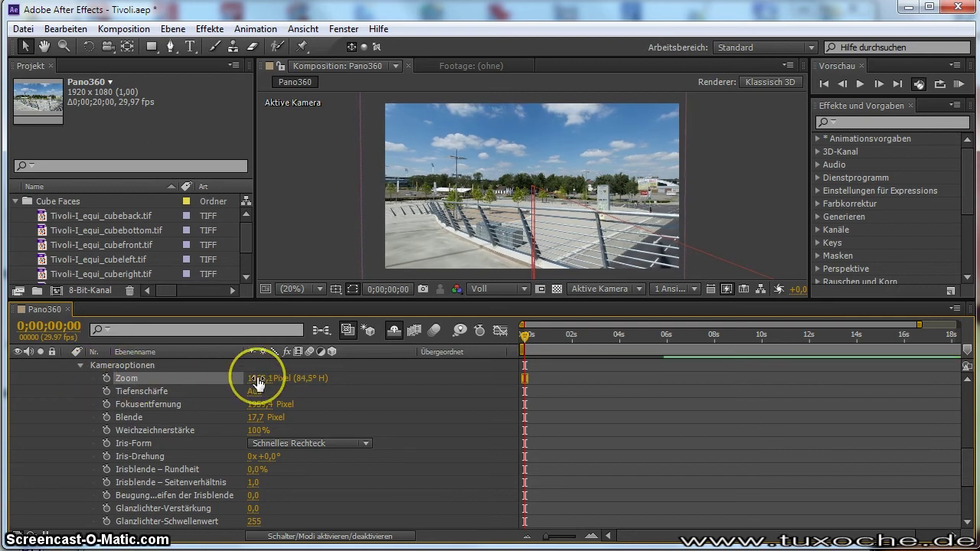
drag(274, 381, 72, 382)
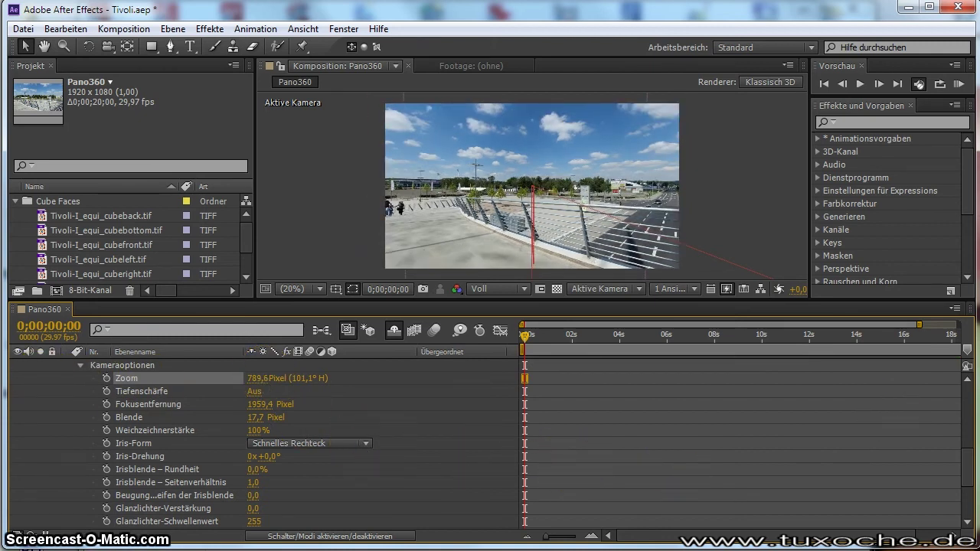
click(959, 85)
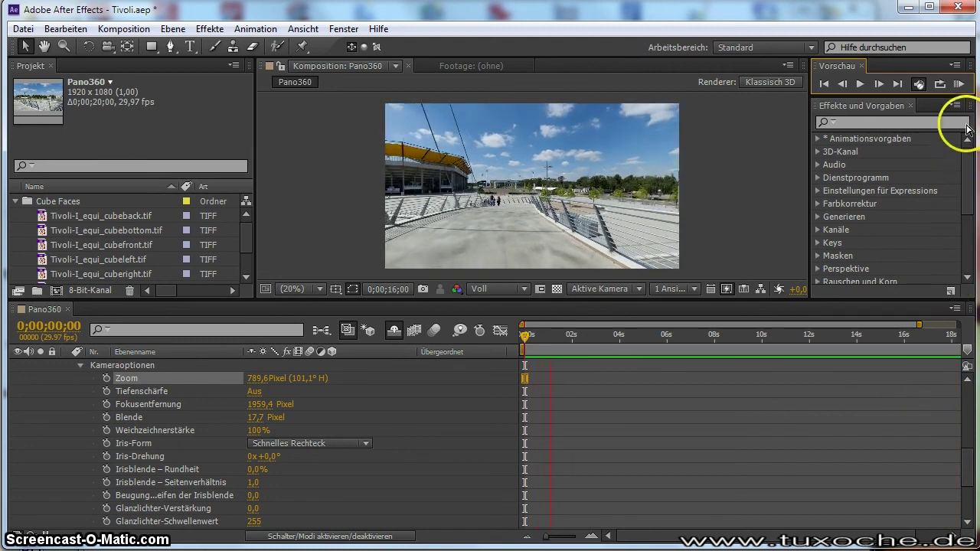
click(961, 86)
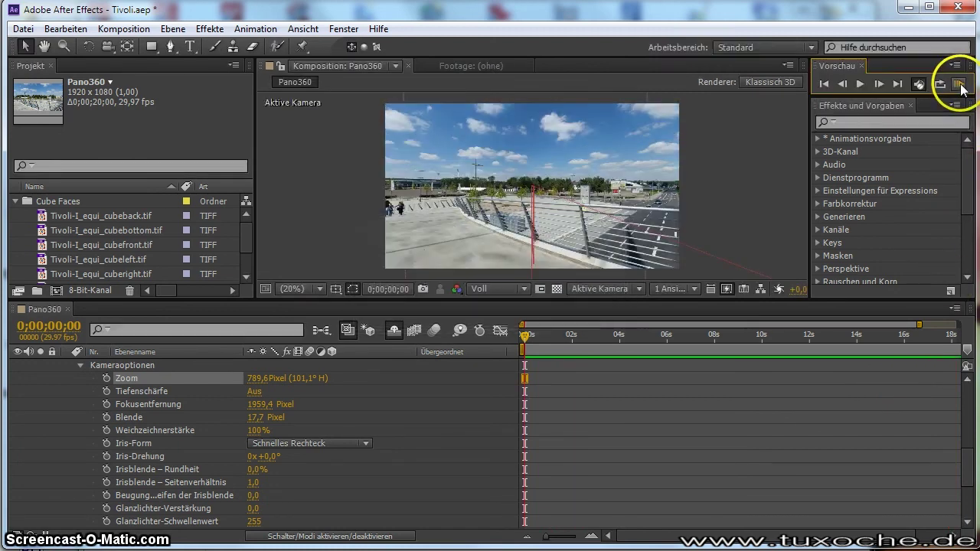